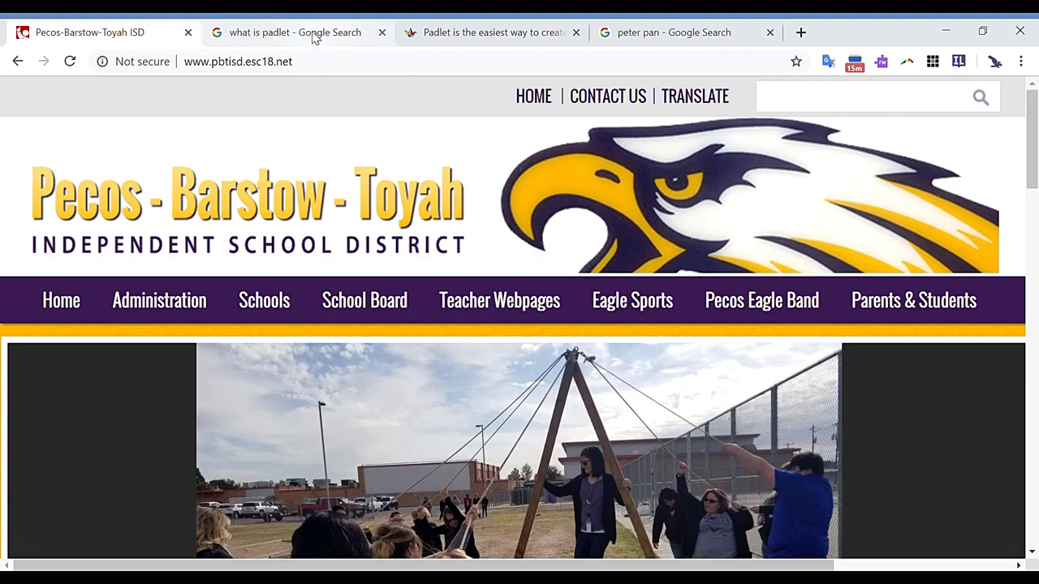
- Read the search result's definition of Padlet and the introductory text on Padlet's homepage
left_click(315, 38)
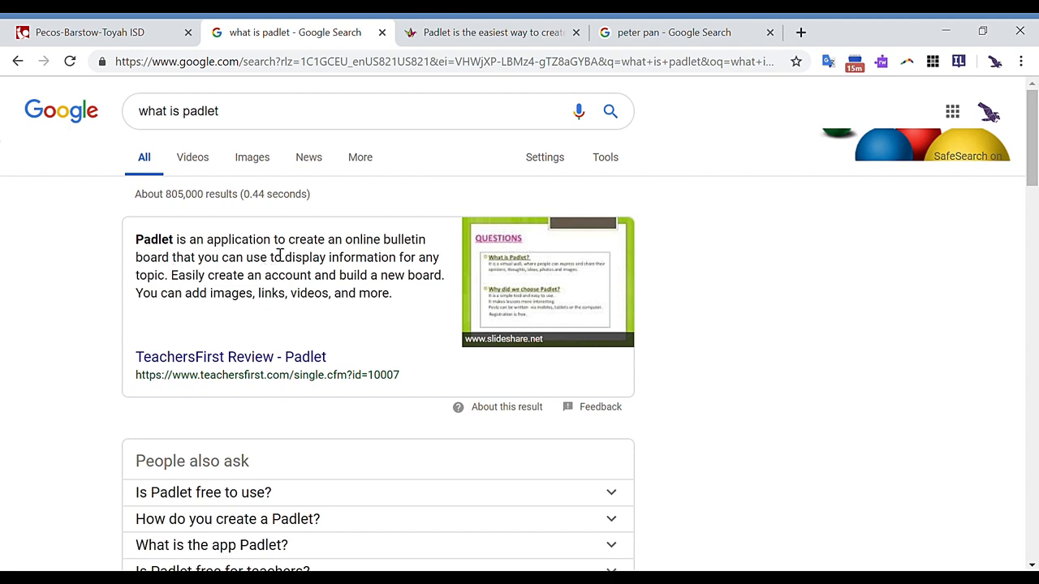
left_click_drag(273, 247, 178, 283)
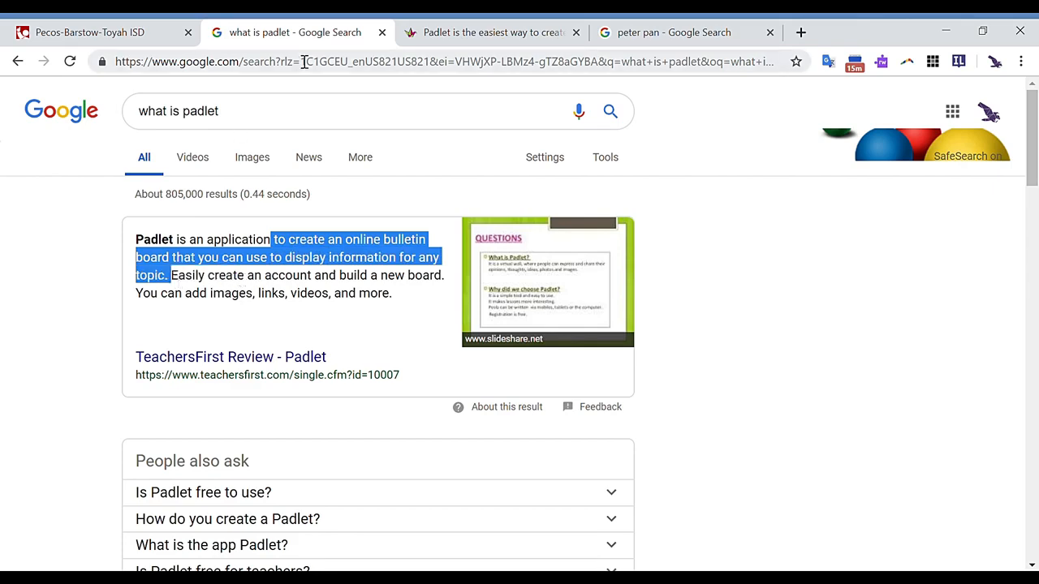
left_click(465, 36)
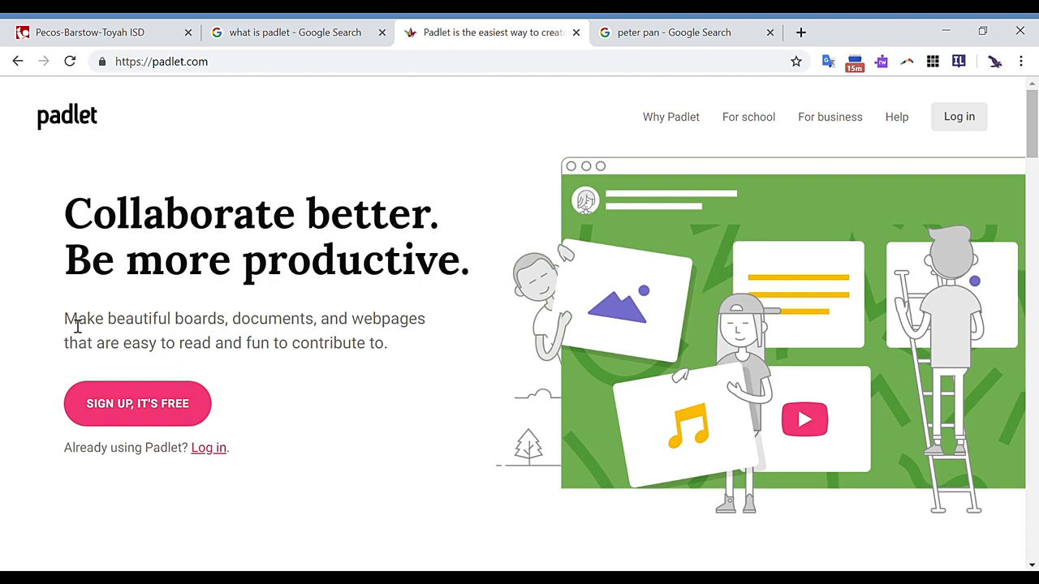
left_click_drag(77, 324, 392, 348)
left_click(370, 408)
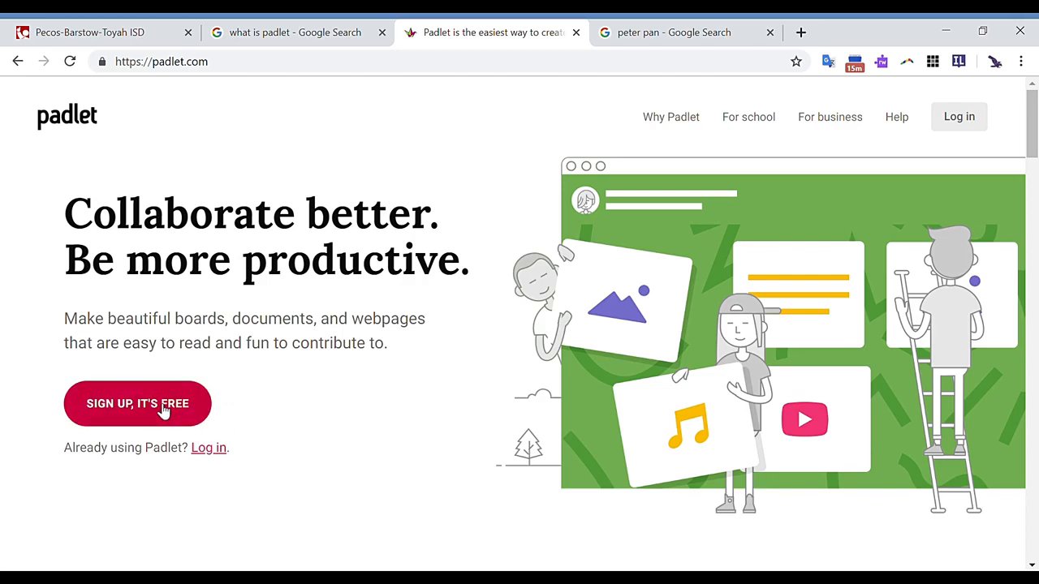
left_click(274, 64)
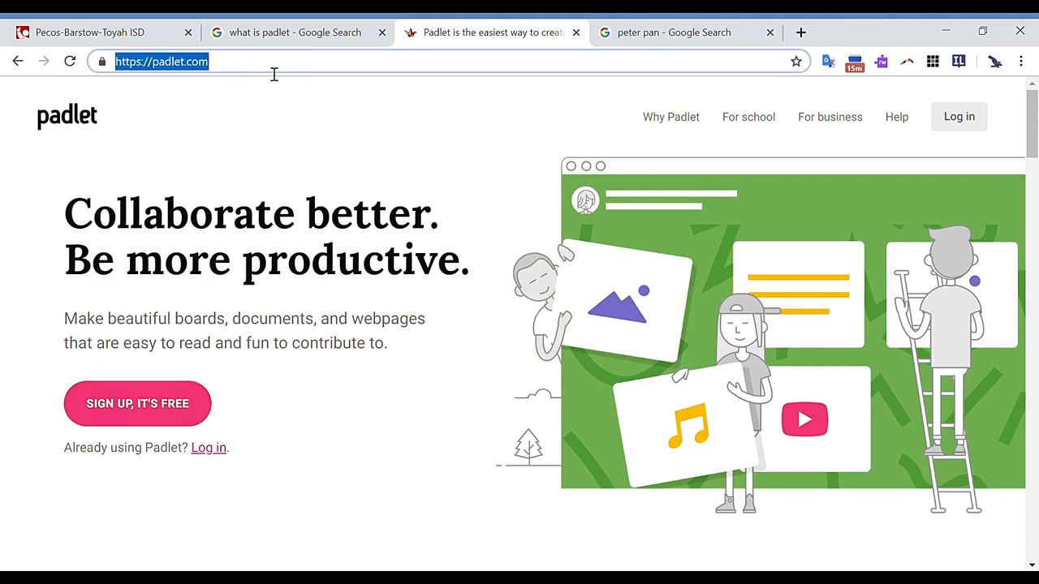
left_click(132, 414)
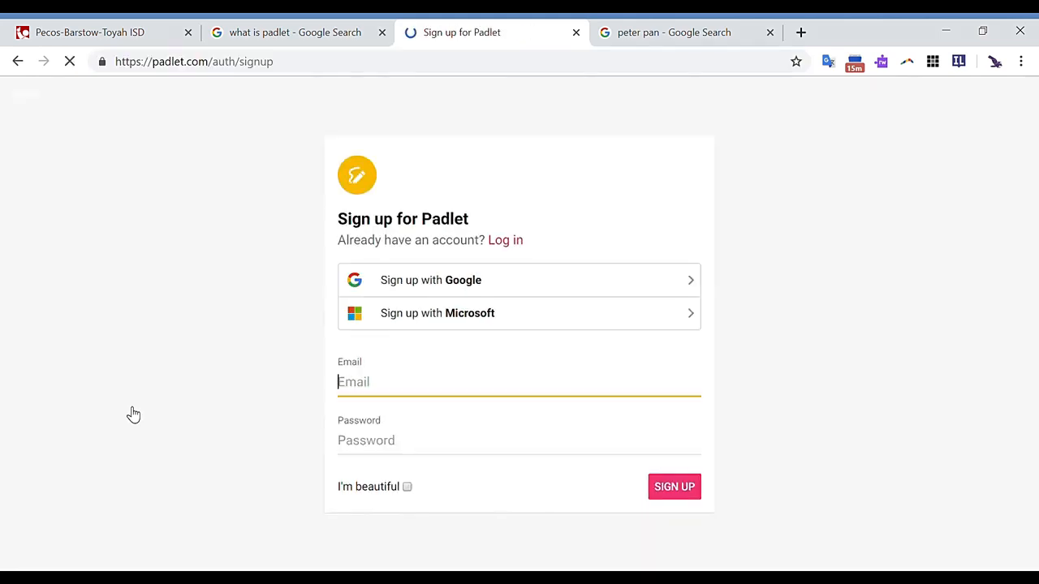
left_click(544, 289)
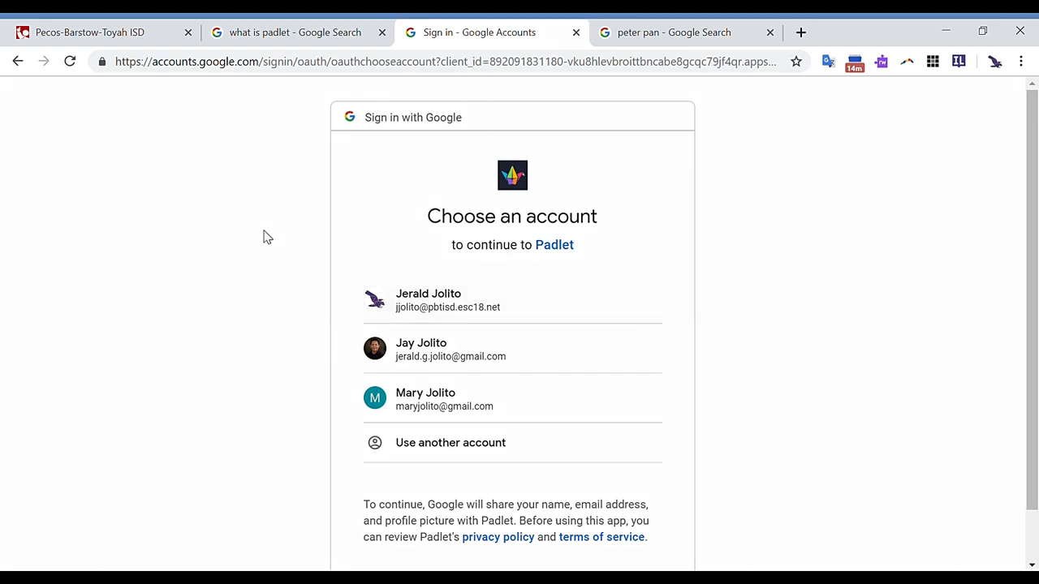
left_click(18, 62)
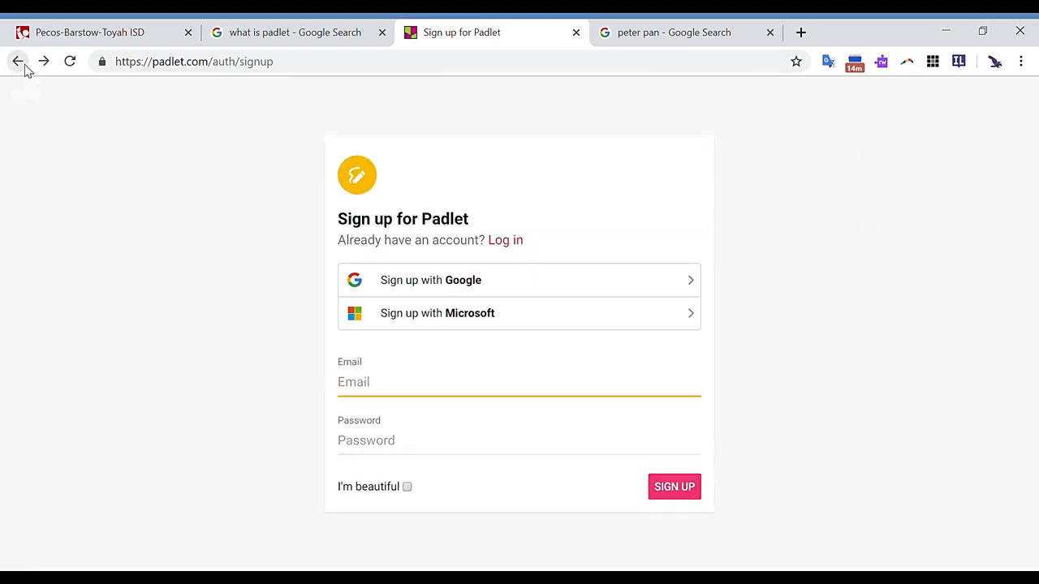
left_click(24, 68)
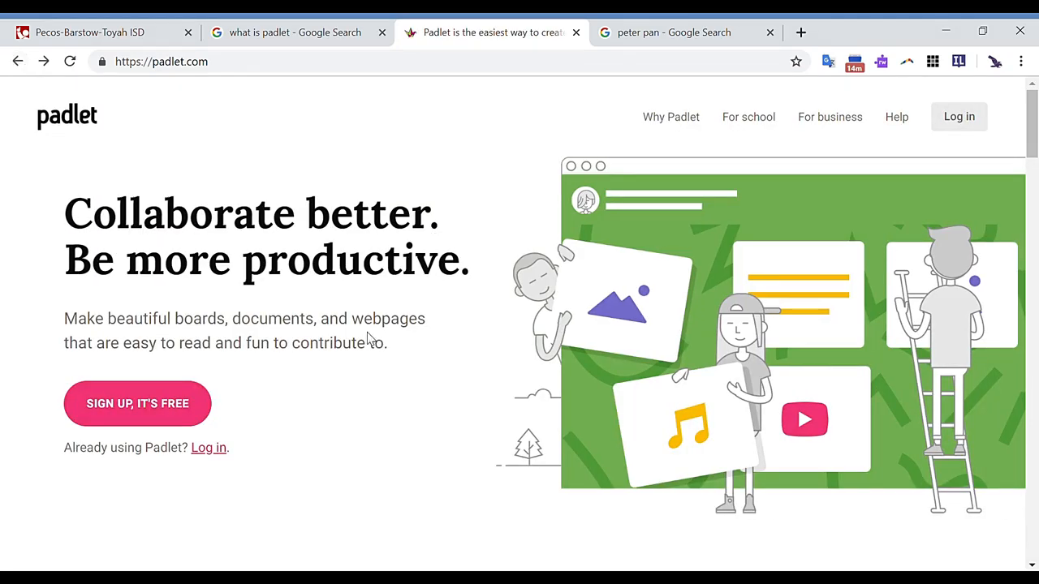
- Log in to Padlet with Google, choosing the school district account
left_click(315, 68)
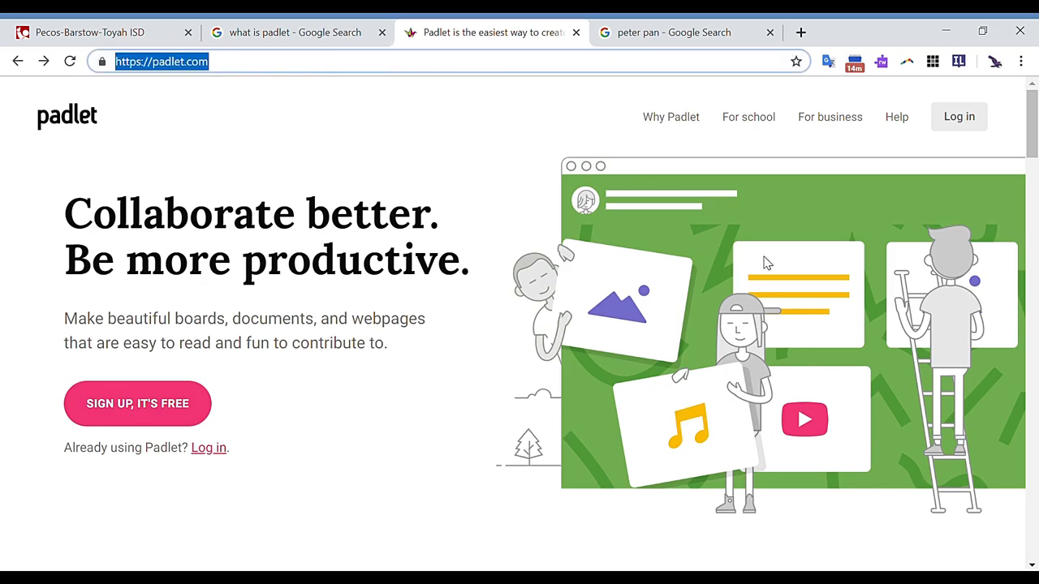
left_click(958, 118)
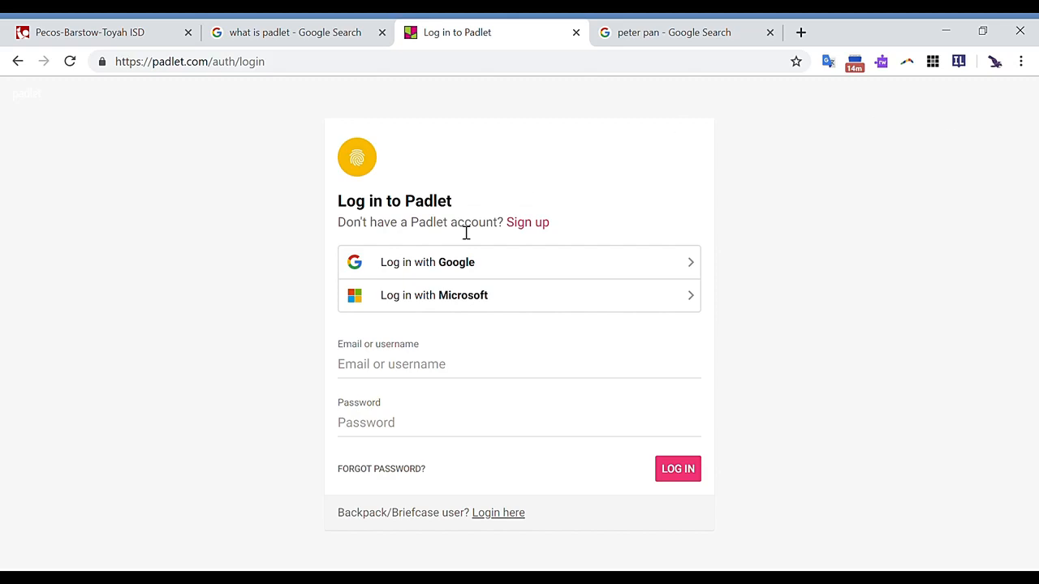
left_click(515, 270)
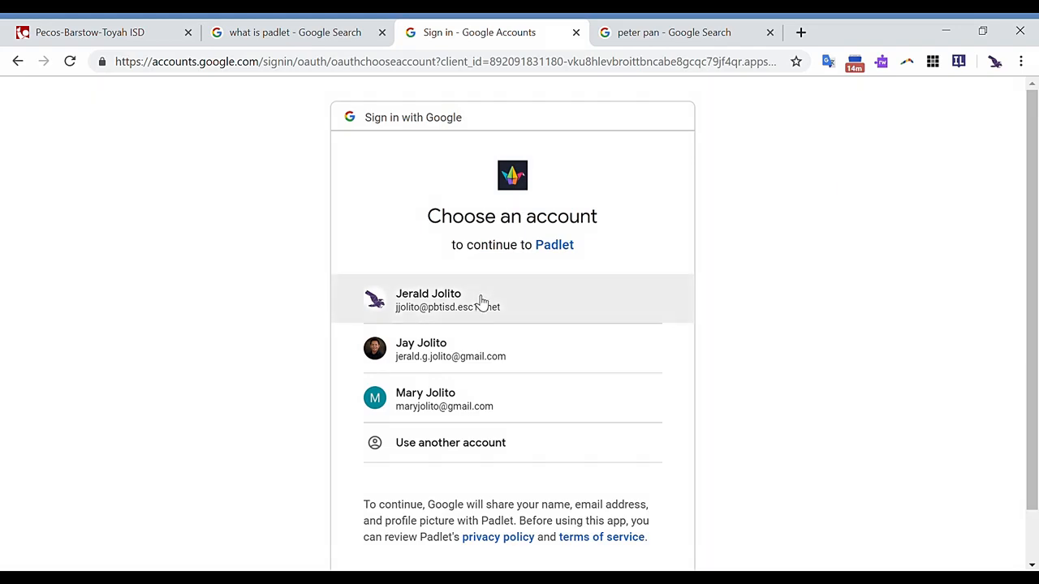
left_click(479, 301)
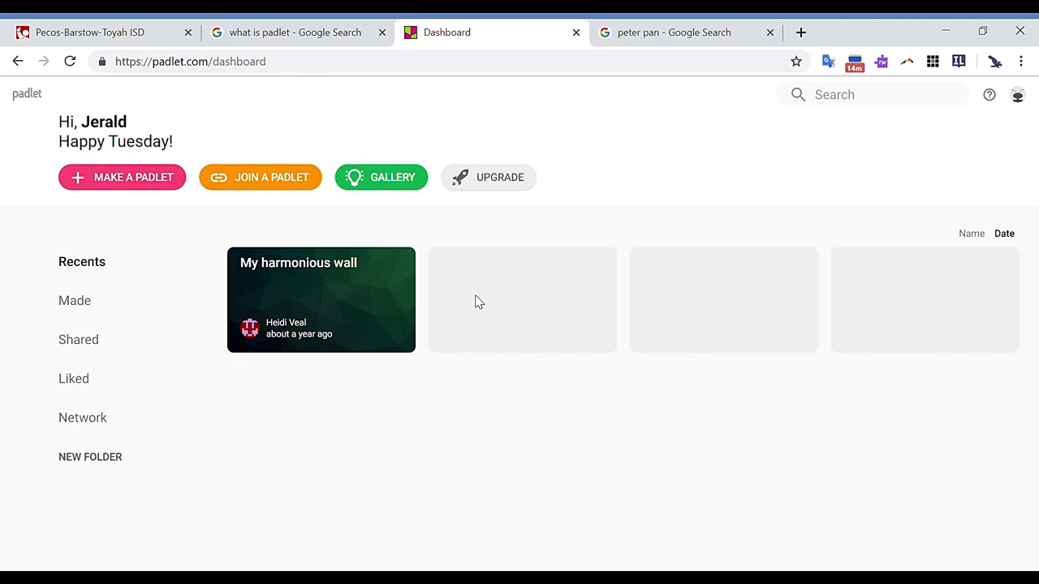
- Make a new padlet from the blank Wall layout and close its initial setup options
left_click(135, 177)
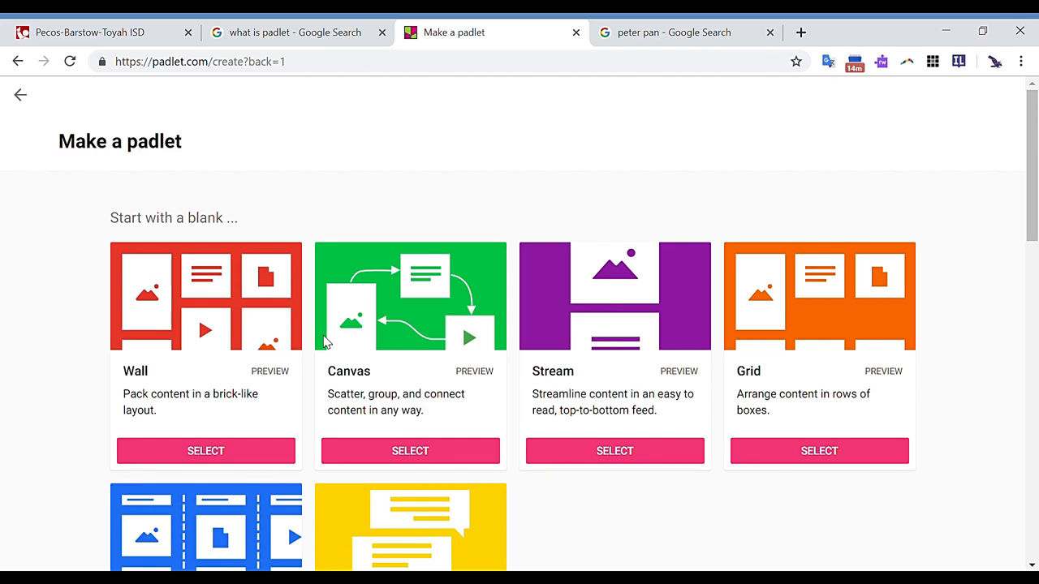
scroll(324, 341, "down", 3)
scroll(323, 341, "down", 2)
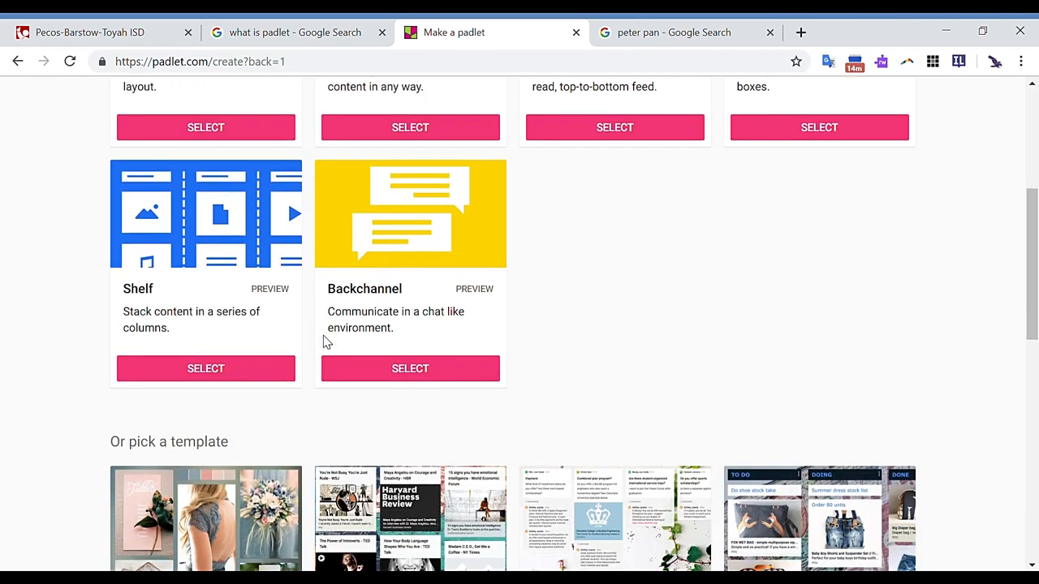
scroll(323, 342, "up", 6)
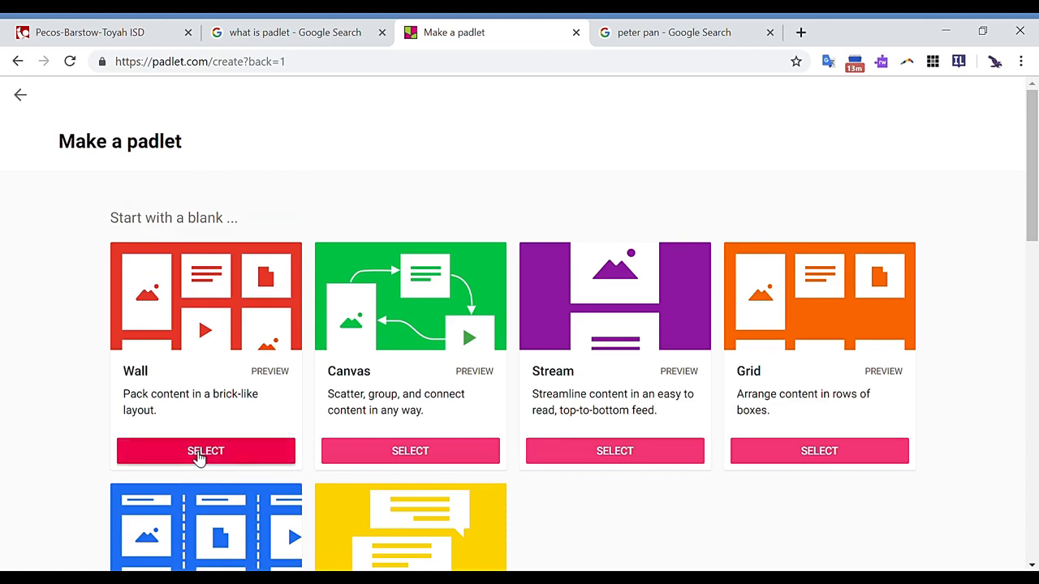
left_click(199, 454)
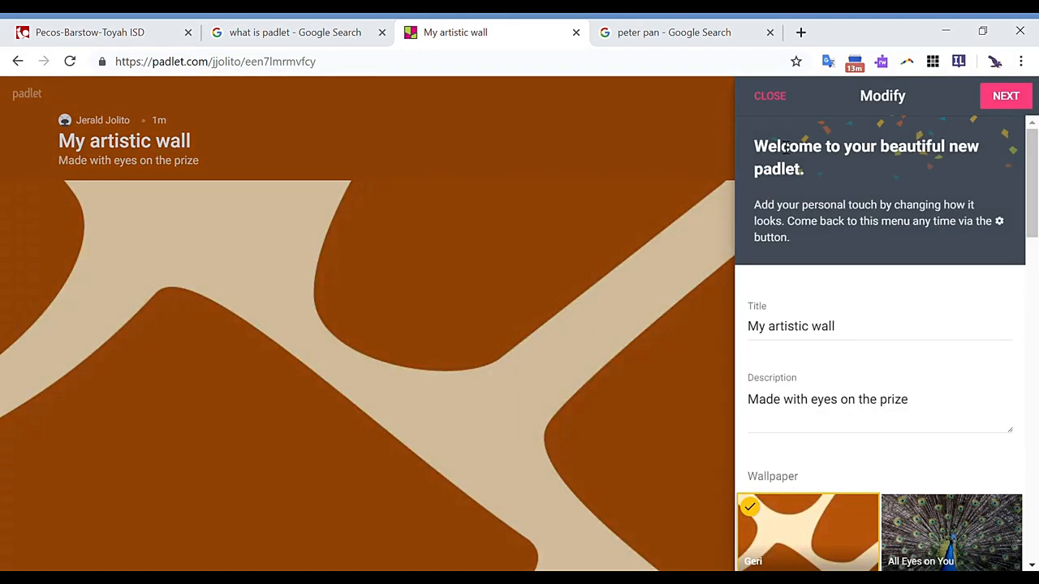
left_click(775, 98)
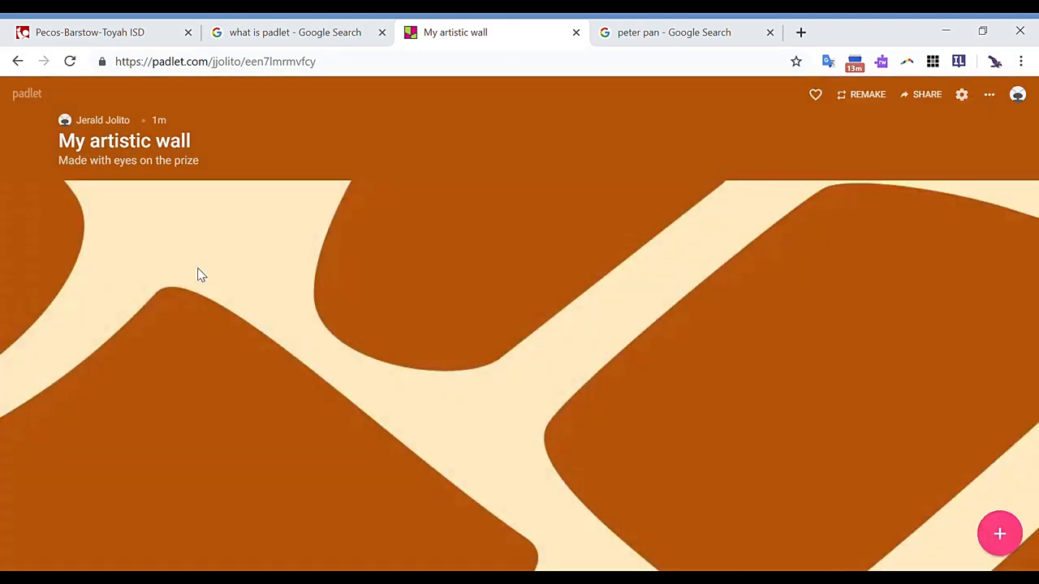
- Reopen the wall's settings and replace its title with "My Padlet abouot Padlet"
double_click(142, 150)
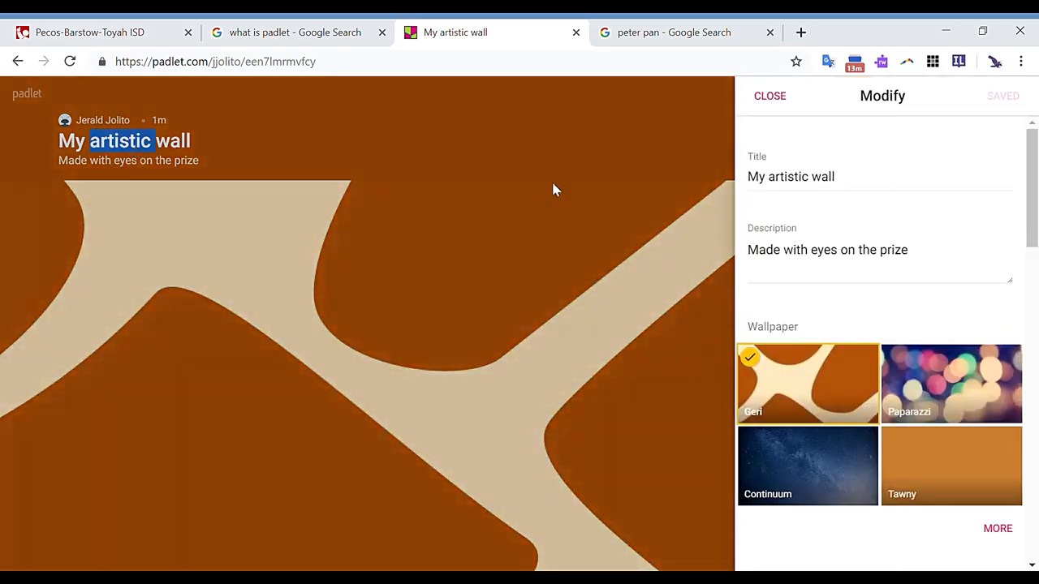
triple_click(765, 189)
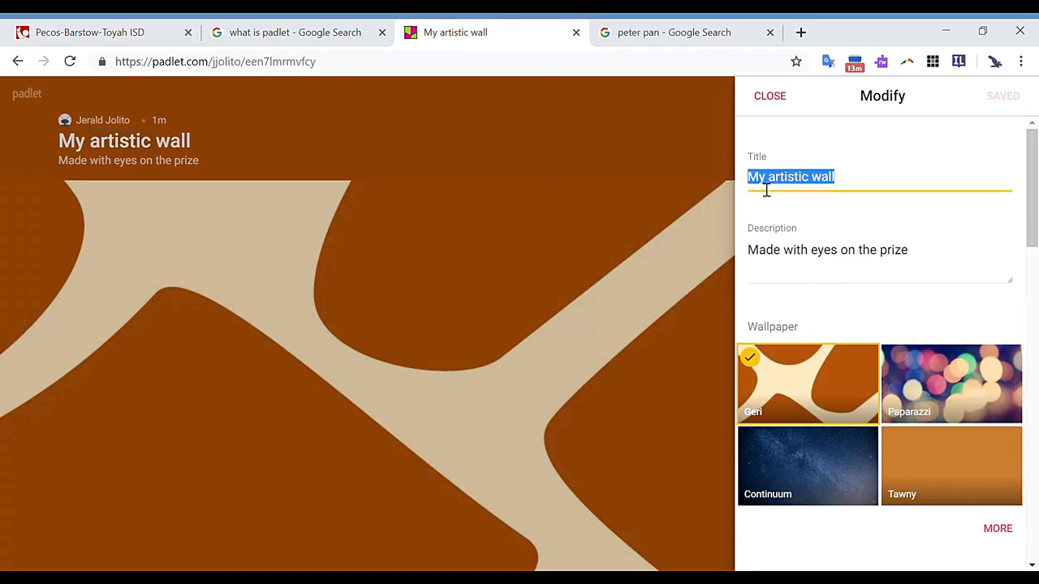
type("My P")
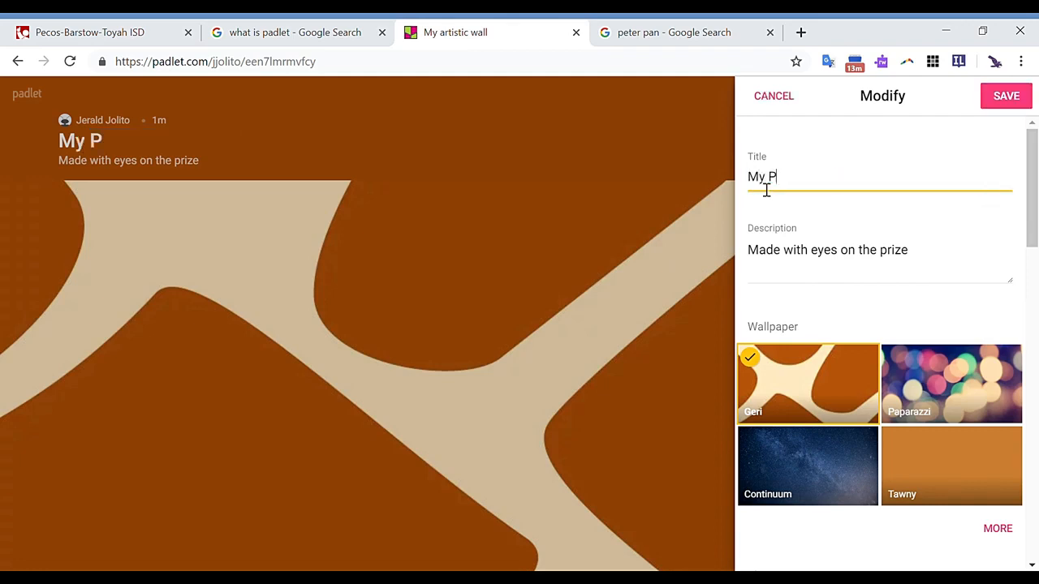
type("adlet aot")
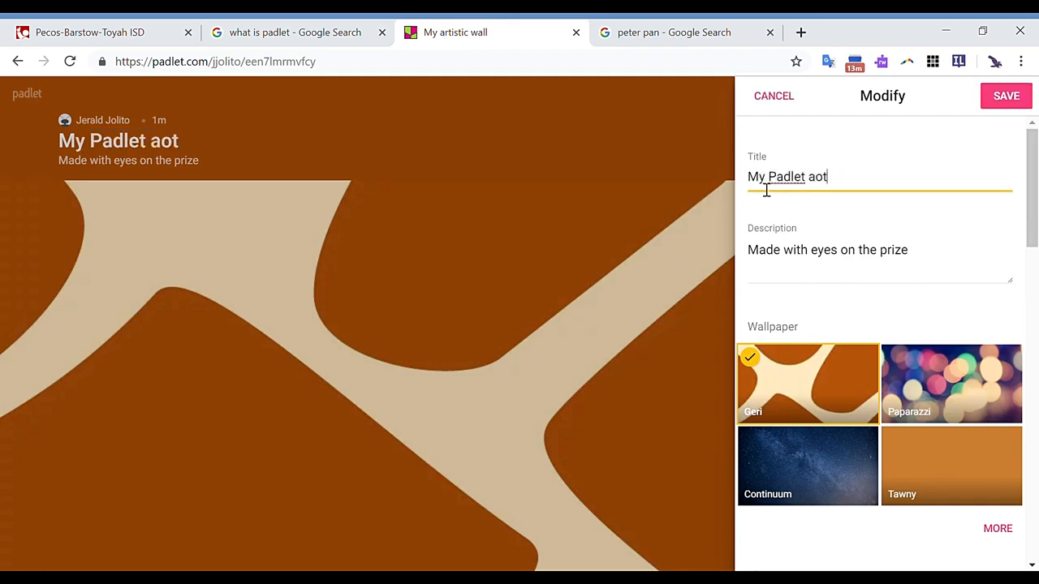
type(" Padlet")
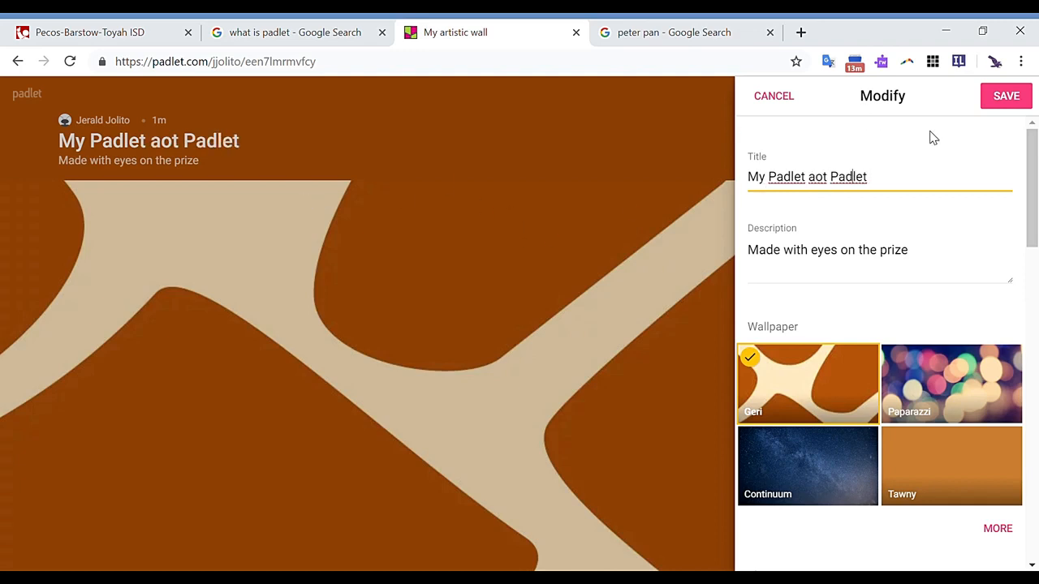
type("bou")
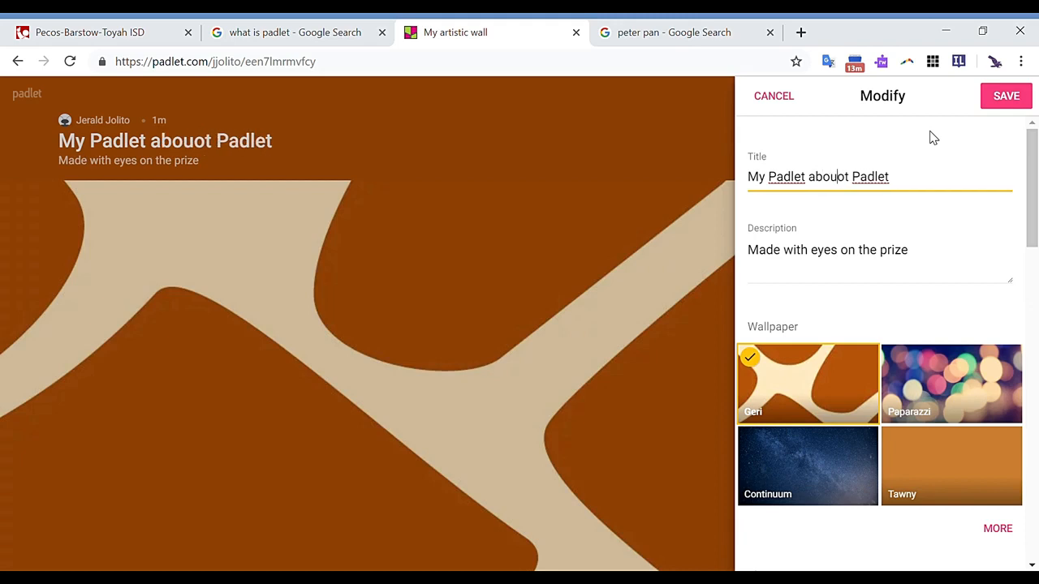
- Replace the wall's description with "For Tech Tuesday 04/02/2019"
triple_click(888, 262)
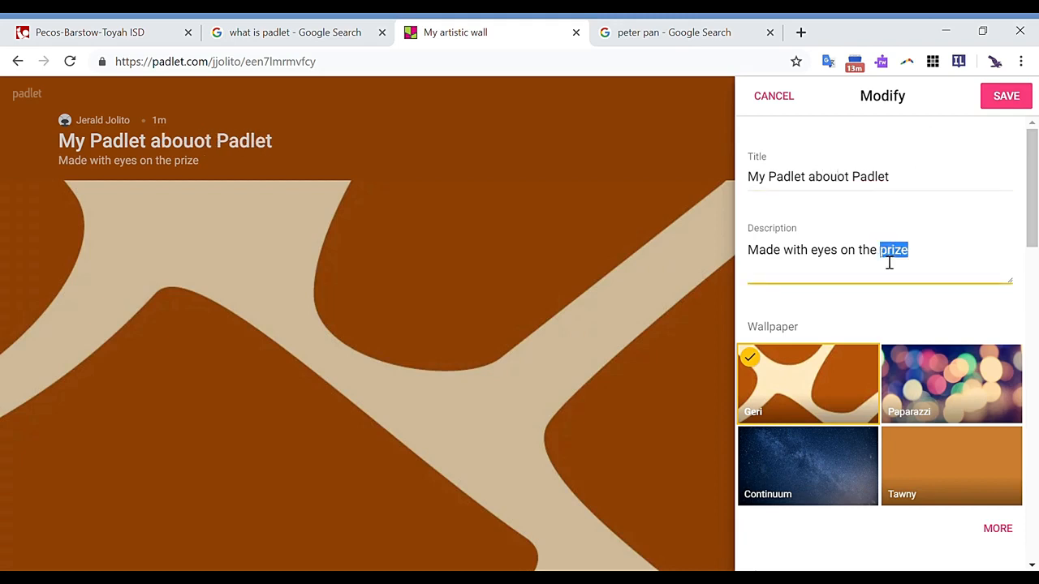
type("For Te")
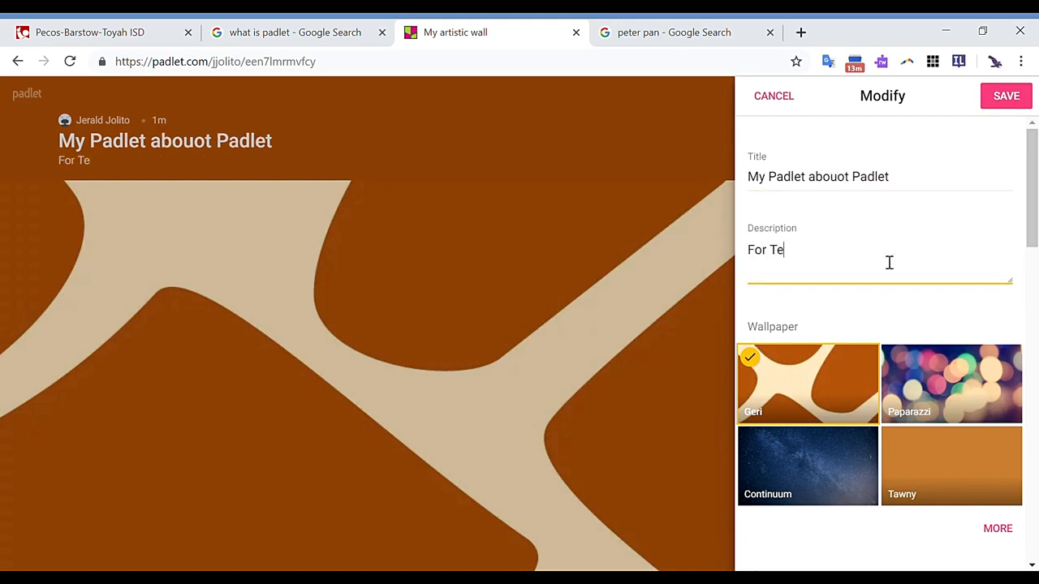
type("ch Tuesday ")
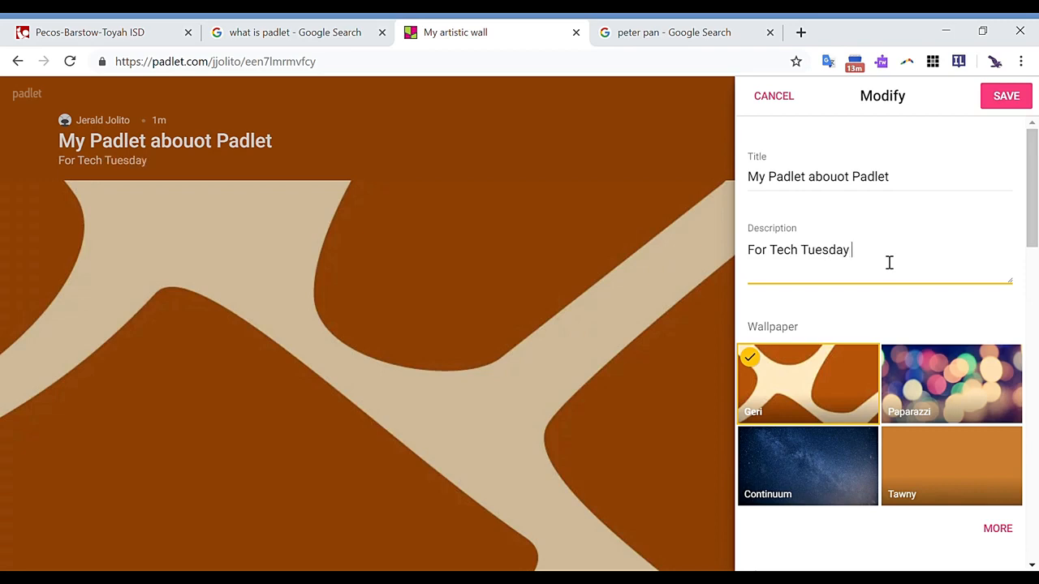
type("04/02/2019")
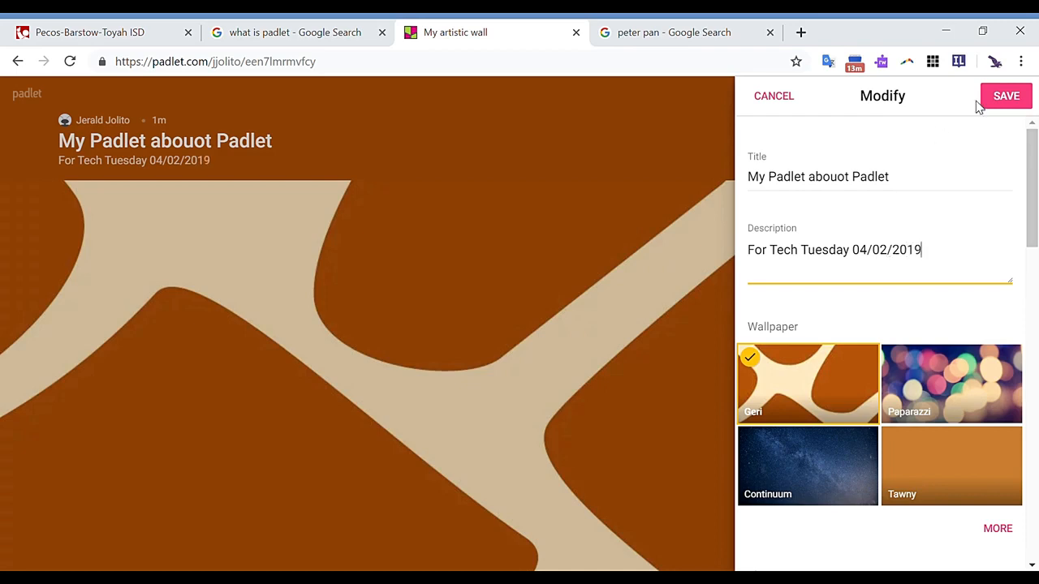
- Correct the title's spelling to "My Padlet about Padlet", then save and close the wall's settings
left_click(846, 185)
key("BackSpace")
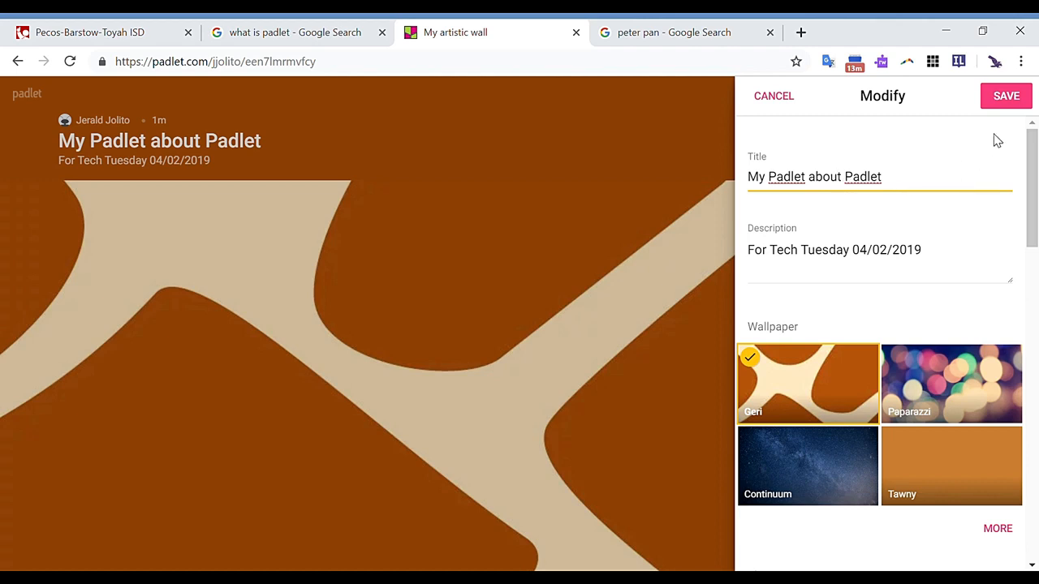
left_click(1018, 104)
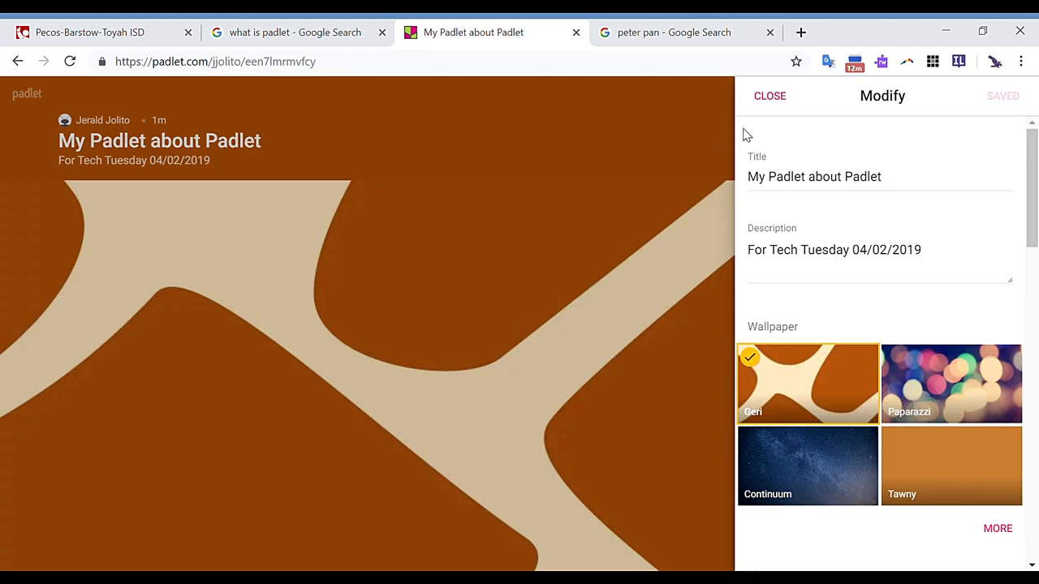
left_click(769, 96)
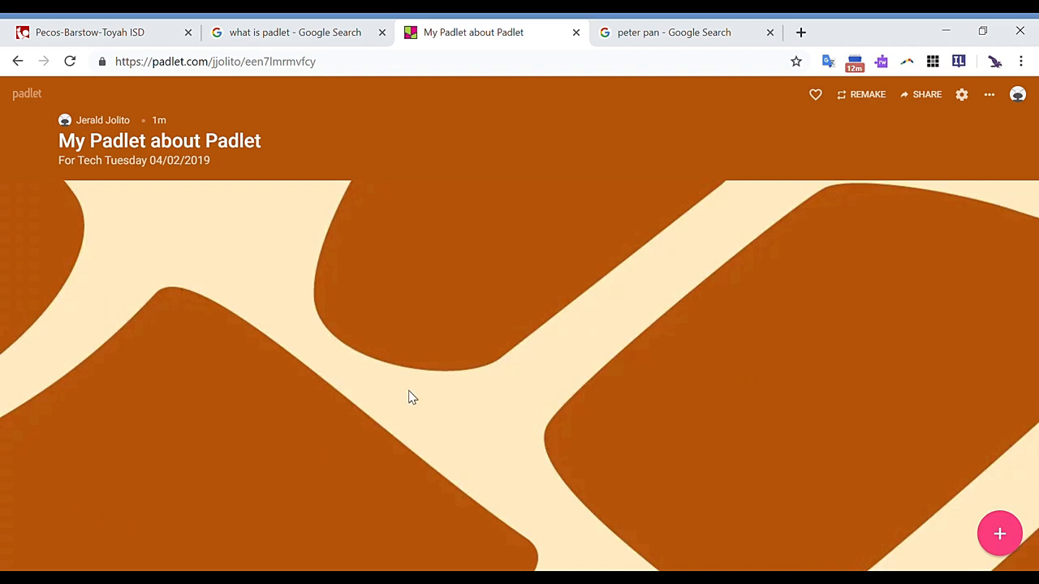
- Add a post to the wall titled "Howdy" with the text "How's your day been?"
double_click(86, 212)
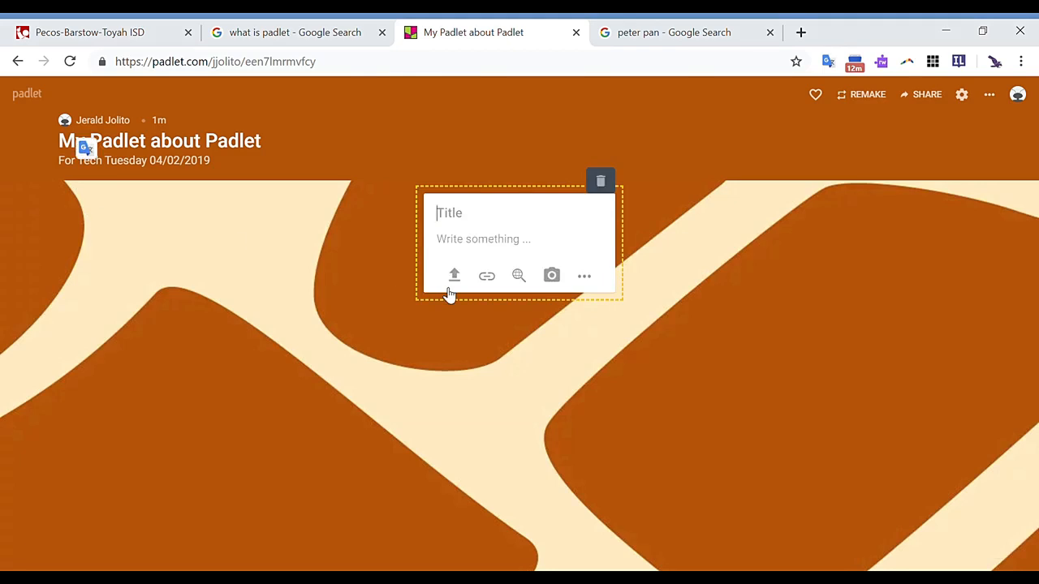
type("Howdy")
left_click(499, 244)
type("How")
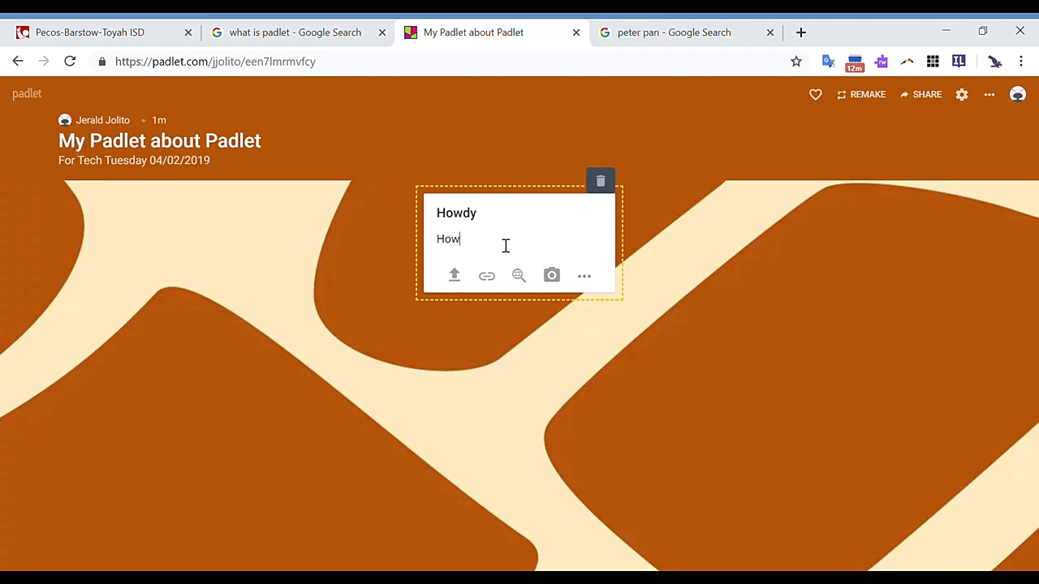
type("'s your day been?")
- Attach the image comparing school and factory in the 1930's and 2019 from the computer to the "Howdy" post
left_click(456, 276)
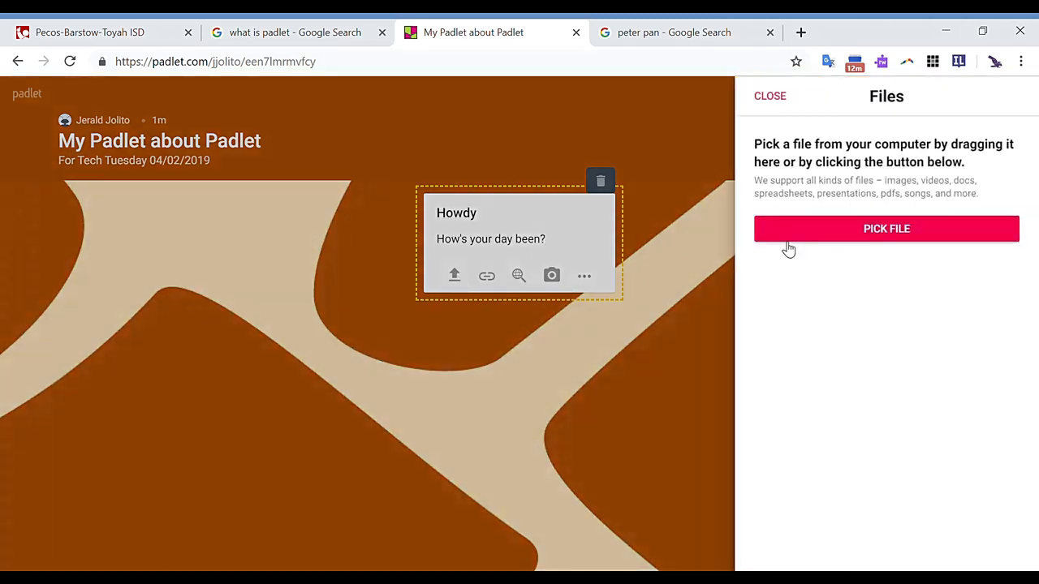
left_click(826, 226)
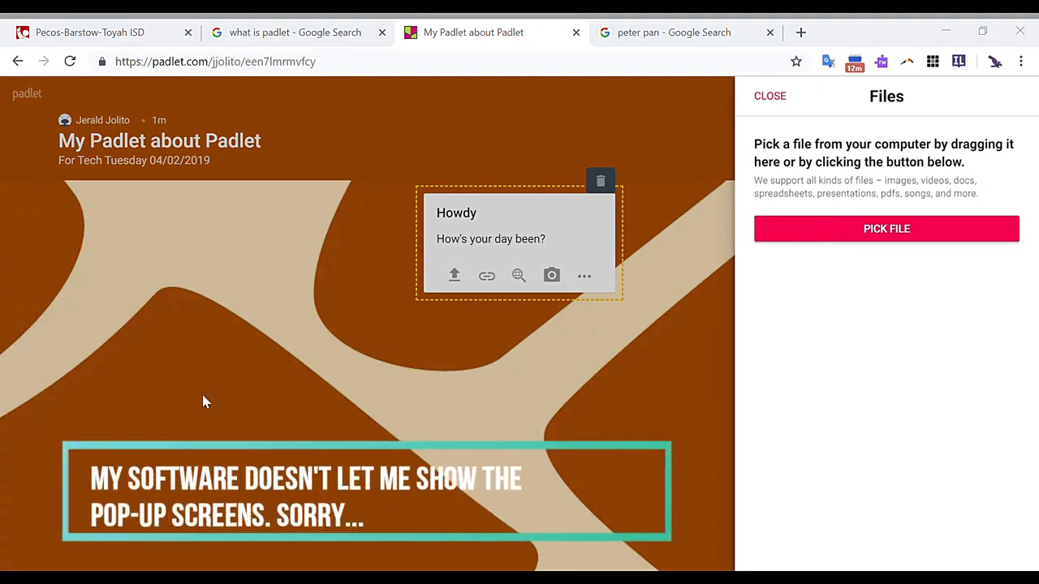
left_click(870, 551)
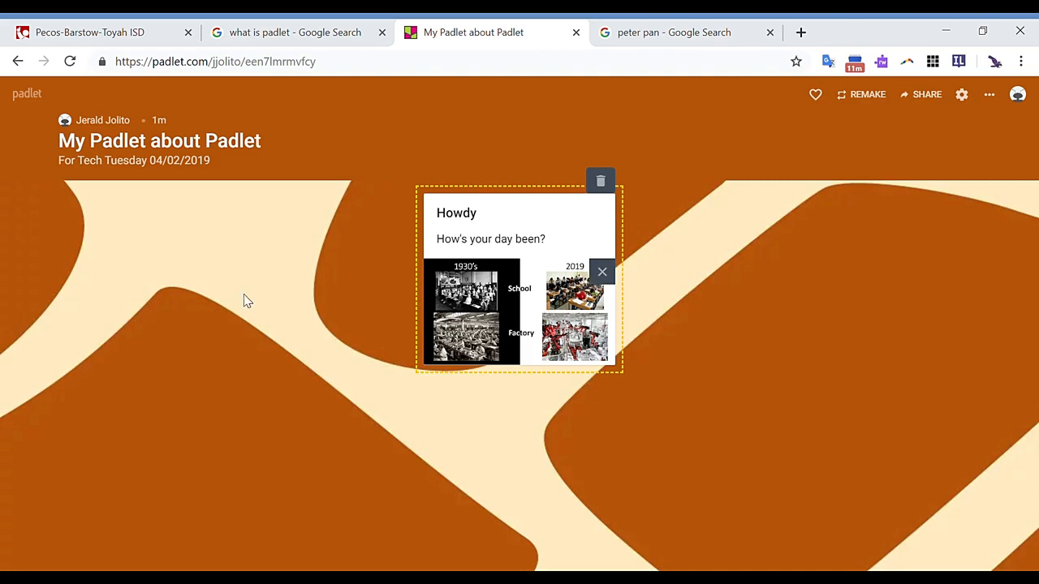
- Start a new post on the wall and copy the address of the YouTube video "EdTech Showdown: Seesaw vs. FreshGrade"
left_click(271, 233)
double_click(271, 233)
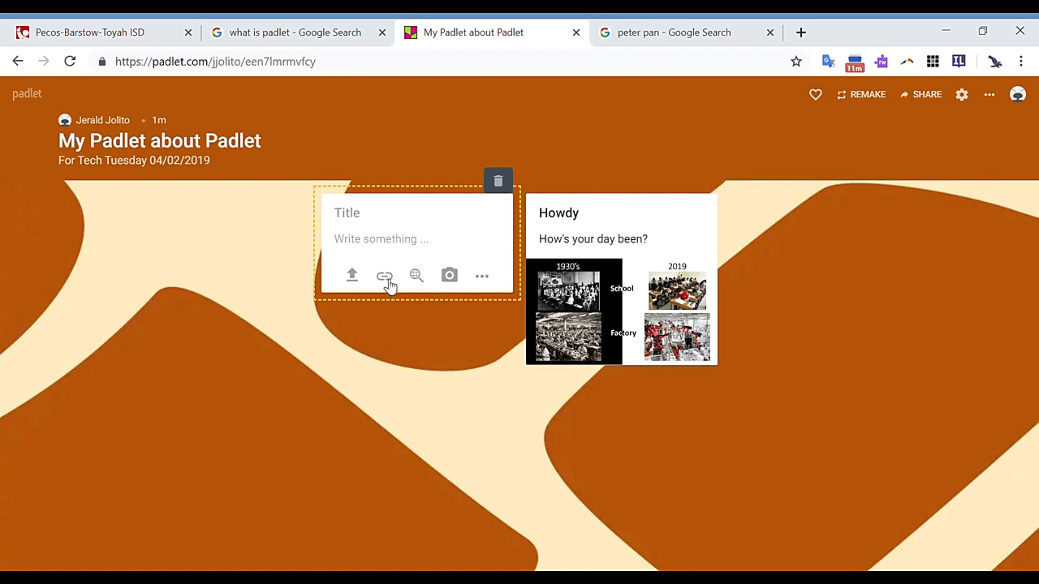
left_click(681, 36)
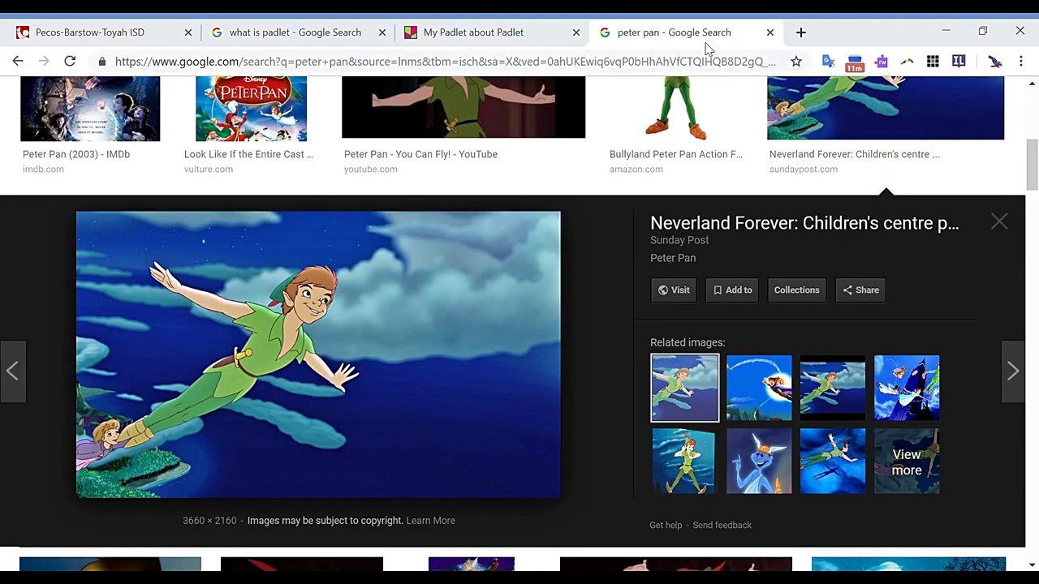
left_click(800, 32)
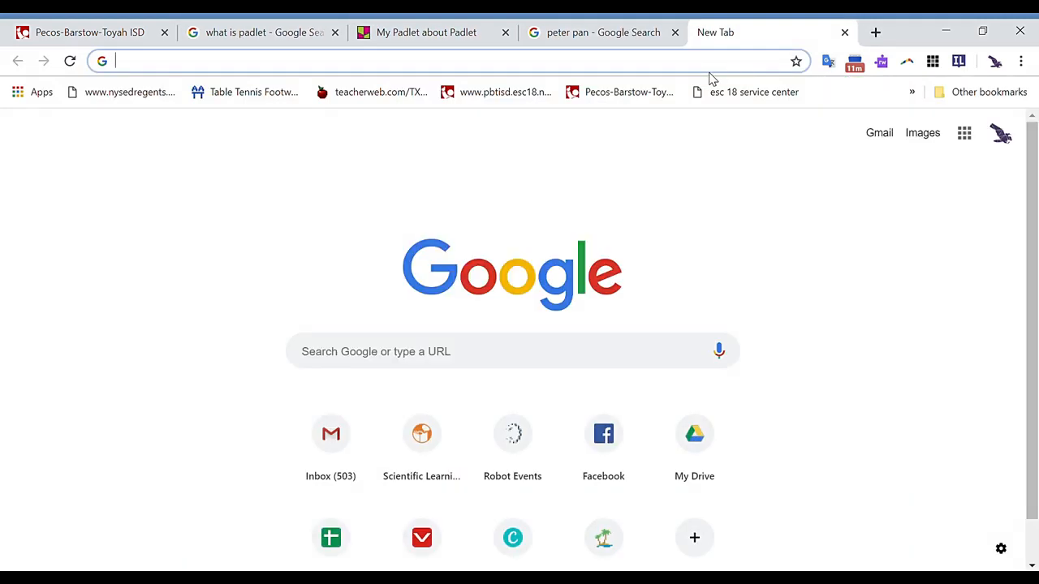
type("y")
key("Tab")
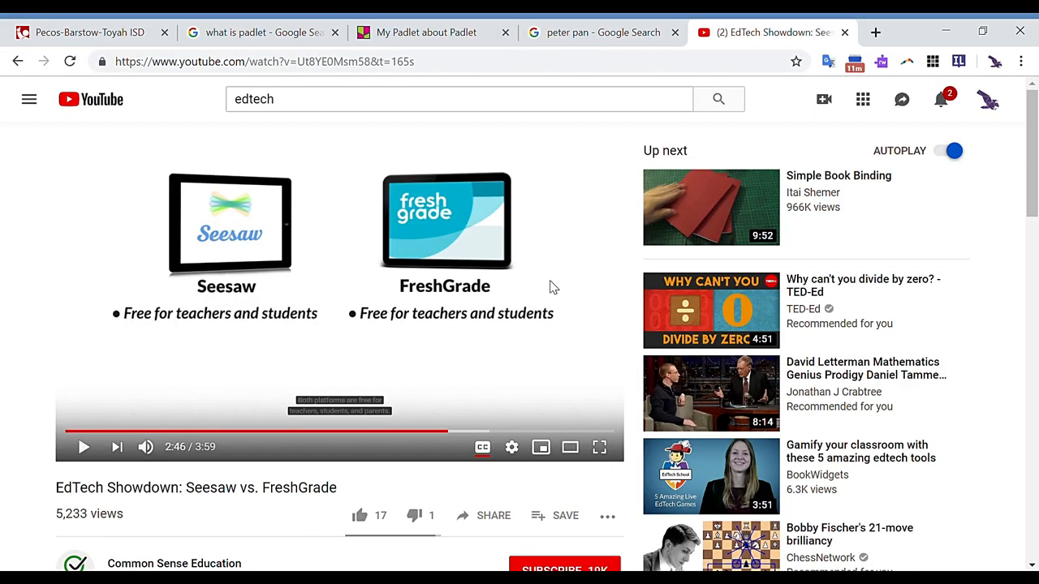
left_click(568, 65)
key("ctrl+c")
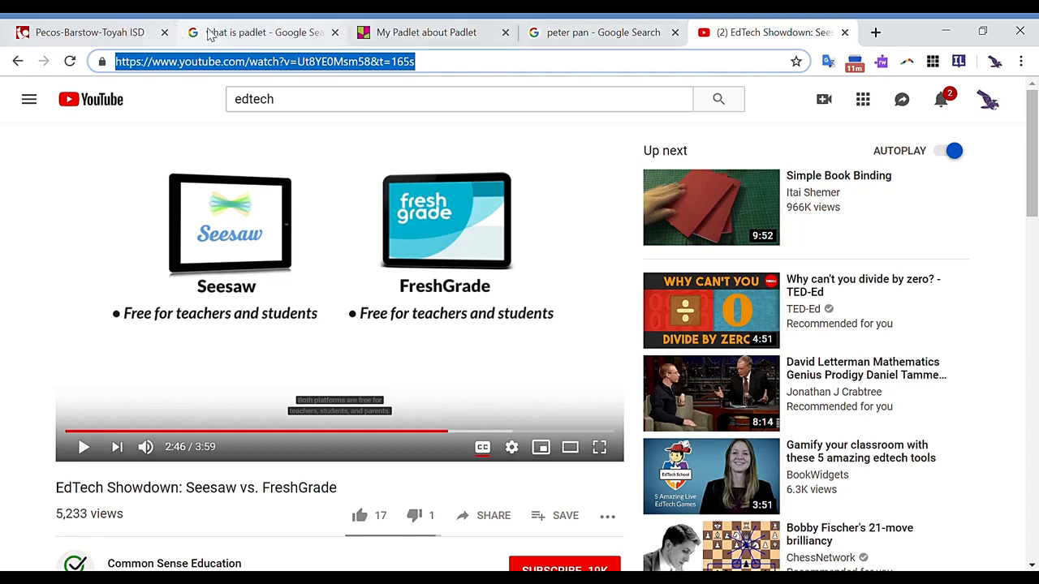
- Return to the Padlet wall and attach the copied YouTube video link to the blank post
left_click(384, 33)
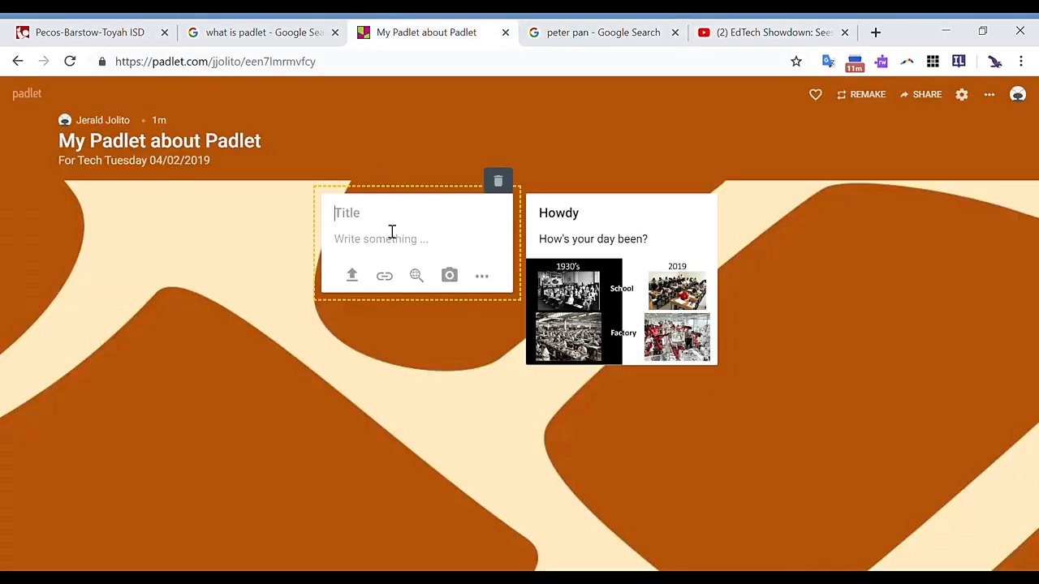
left_click(394, 279)
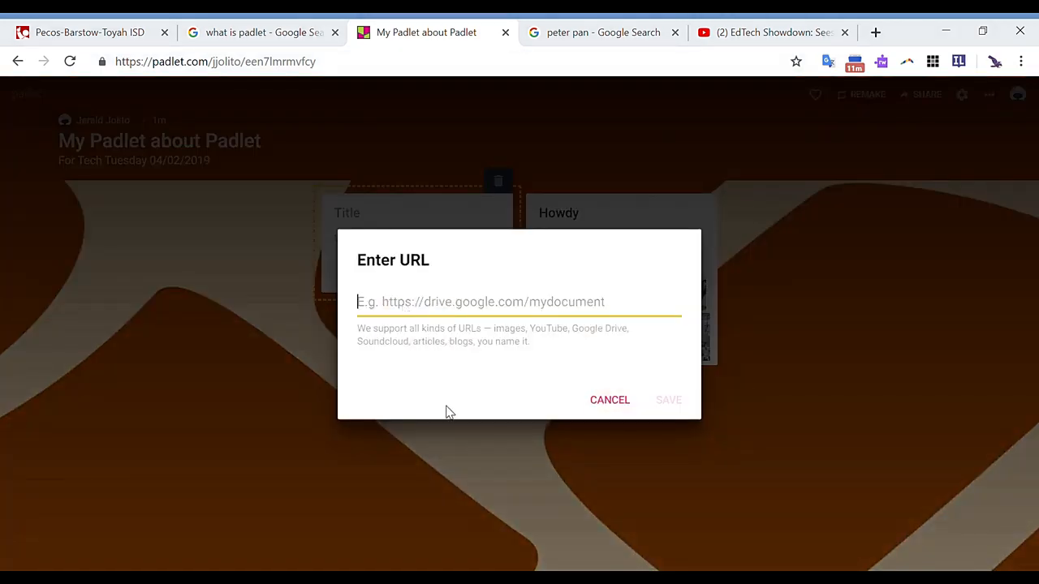
key("ctrl+v")
left_click(667, 404)
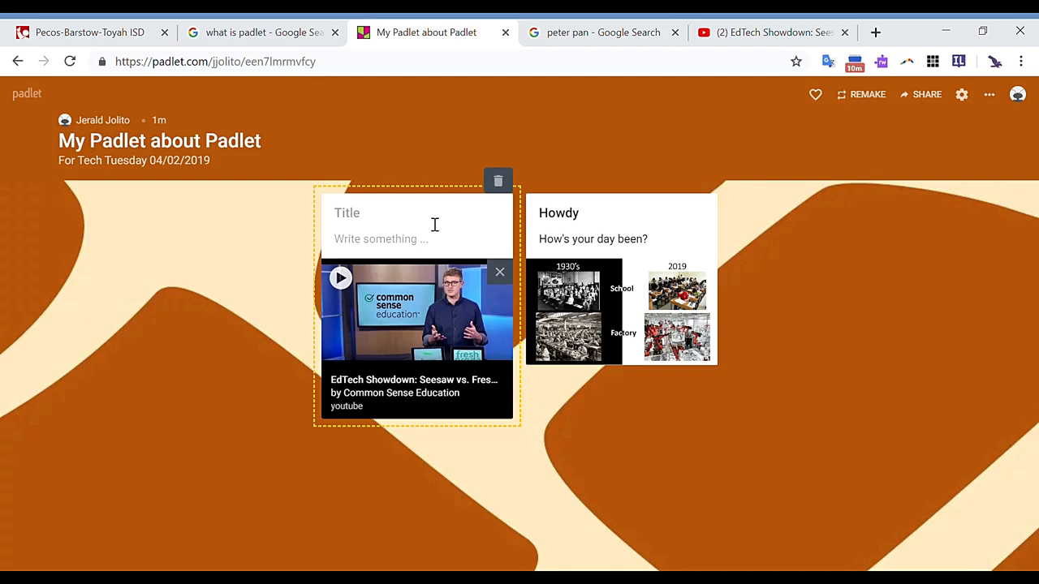
- Title the video post "Watch this video about EdTech"
type("Watch this video about EdTech")
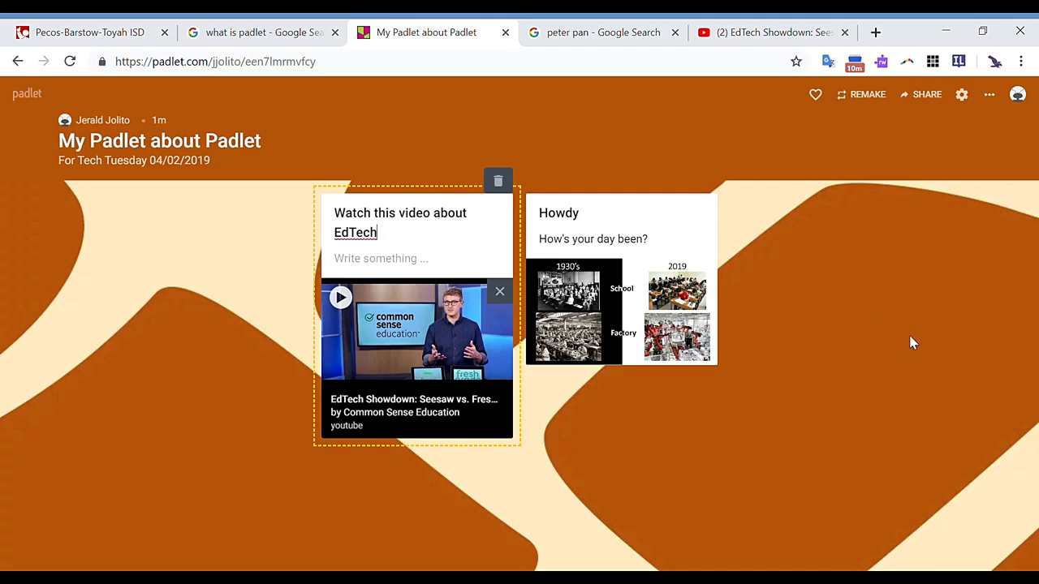
- Add a post with the flying Peter Pan image from a "peter pan" image search, titled "Peter Pan" with the text "Just a random photo of Peter Pan"
double_click(161, 225)
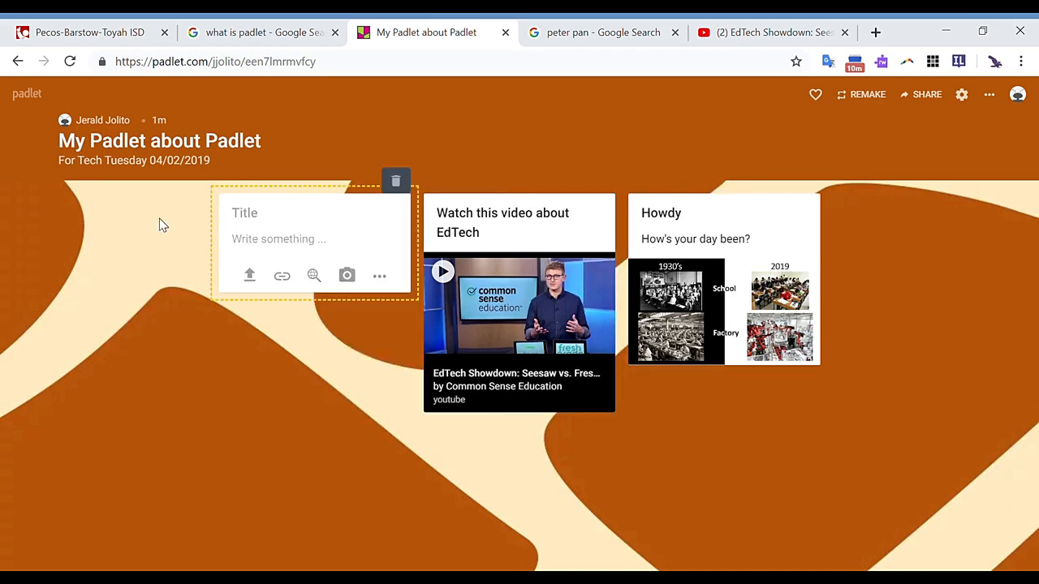
left_click(313, 277)
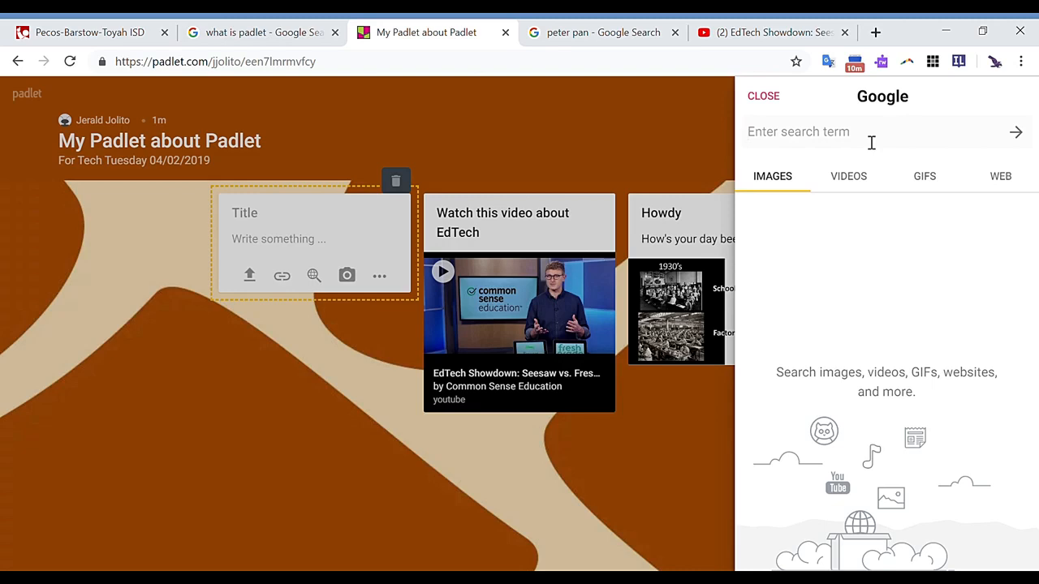
type("peter pan")
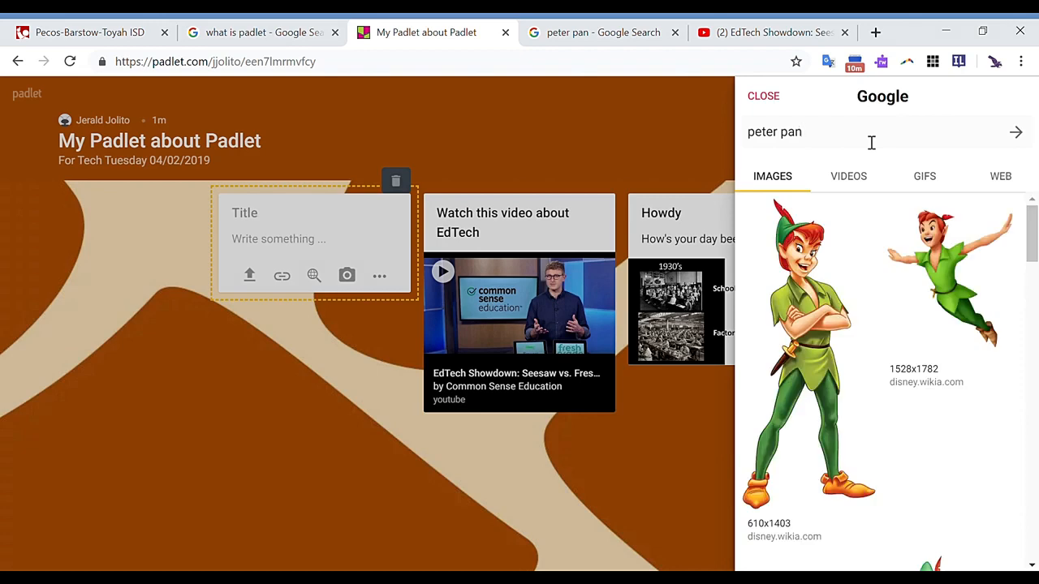
left_click(935, 259)
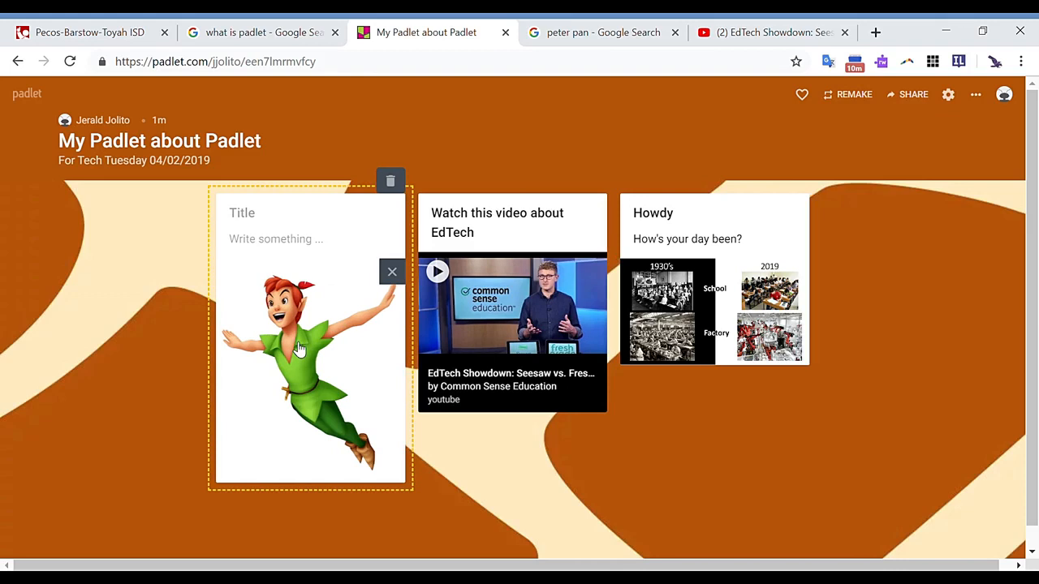
left_click(313, 221)
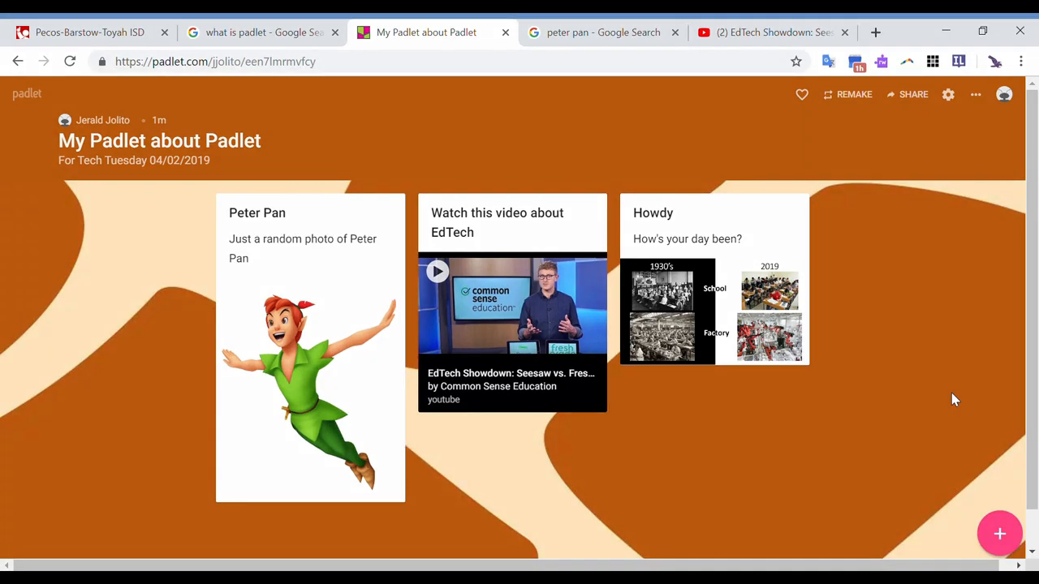
double_click(148, 327)
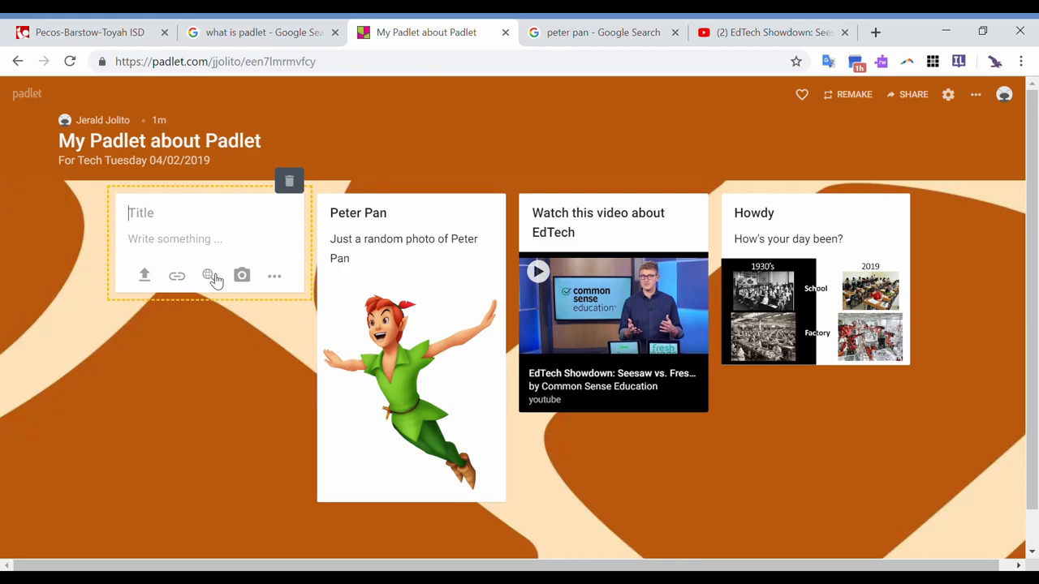
left_click(276, 277)
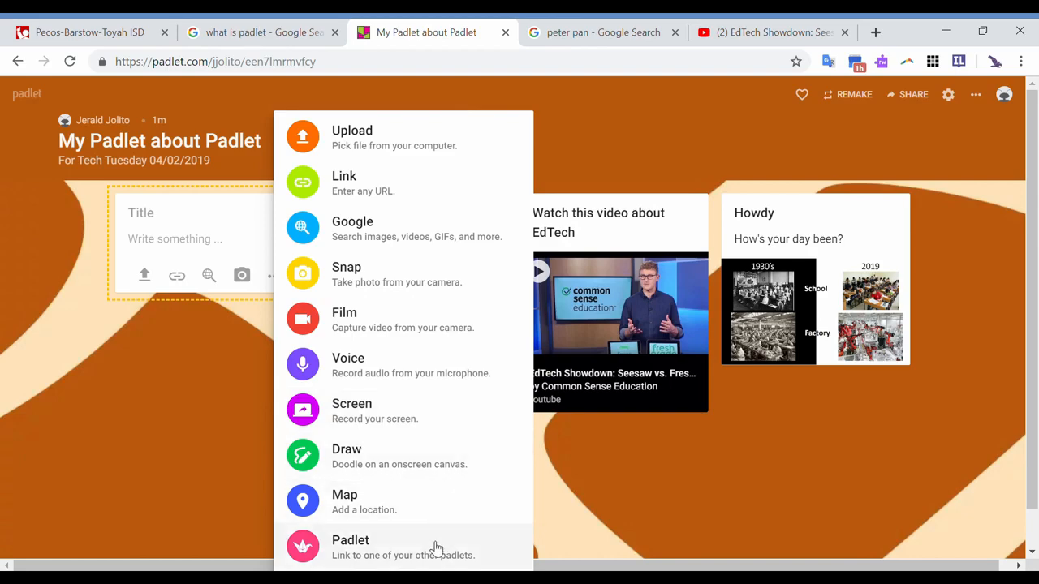
left_click(231, 457)
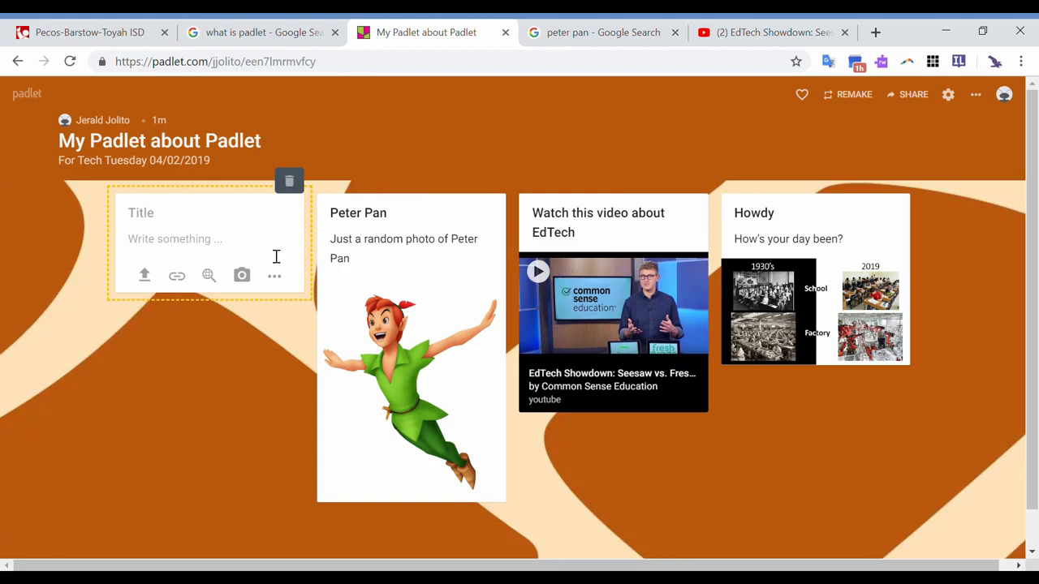
left_click(290, 181)
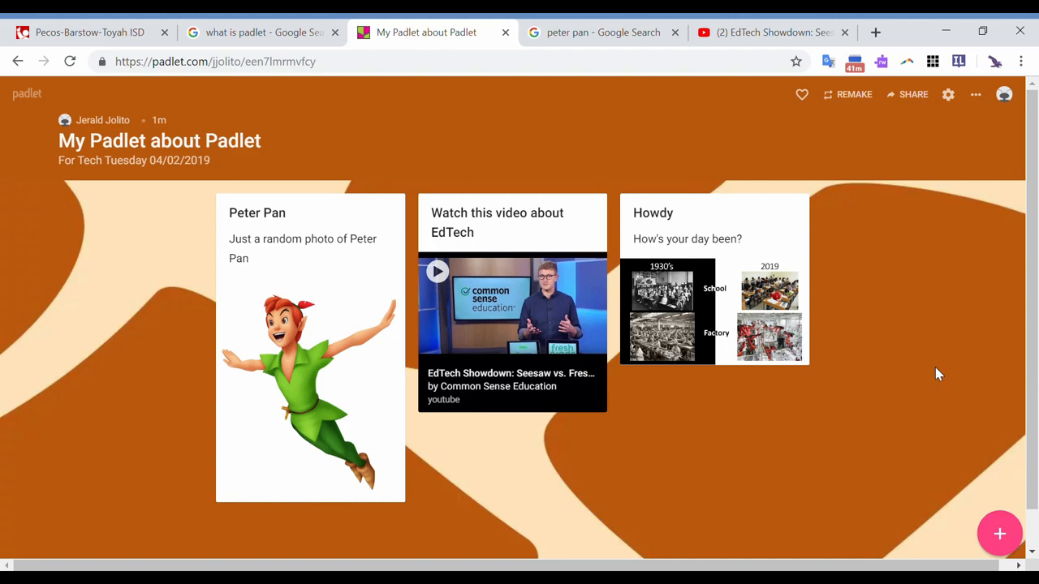
- Open the wall's settings and try out the Holland wallpaper followed by the Washi wallpaper
double_click(249, 149)
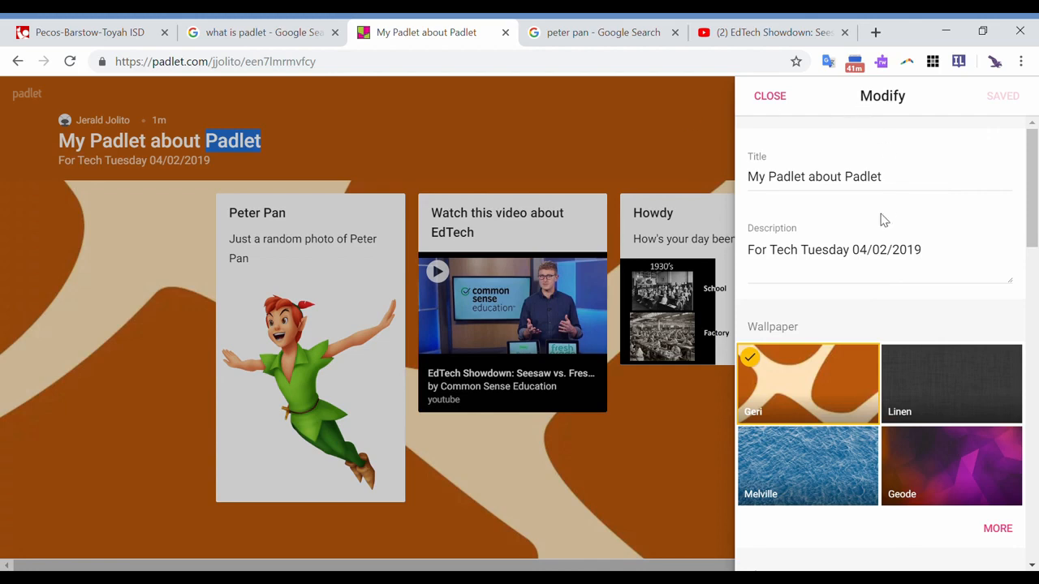
left_click(771, 97)
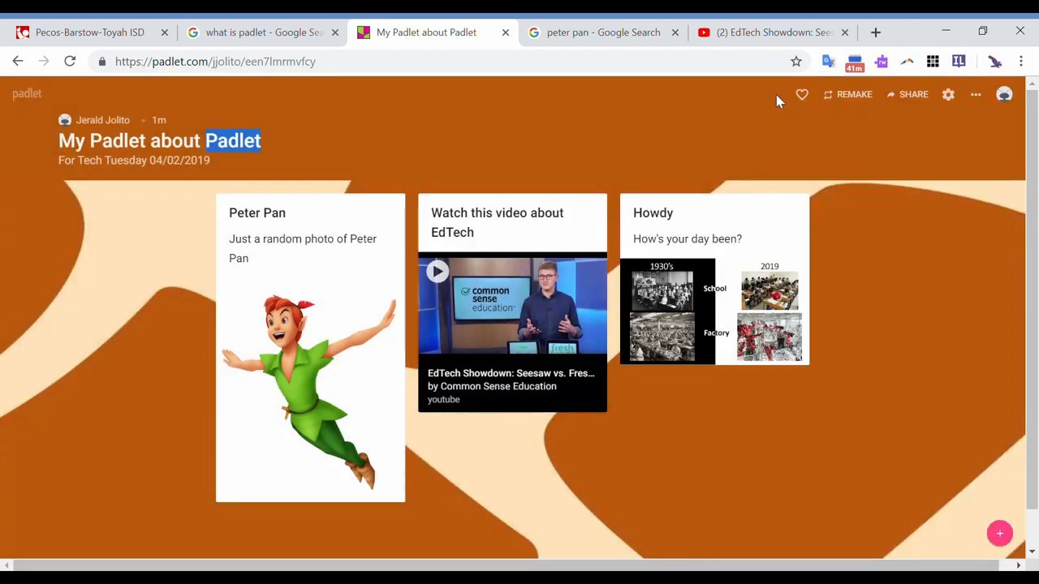
left_click(948, 96)
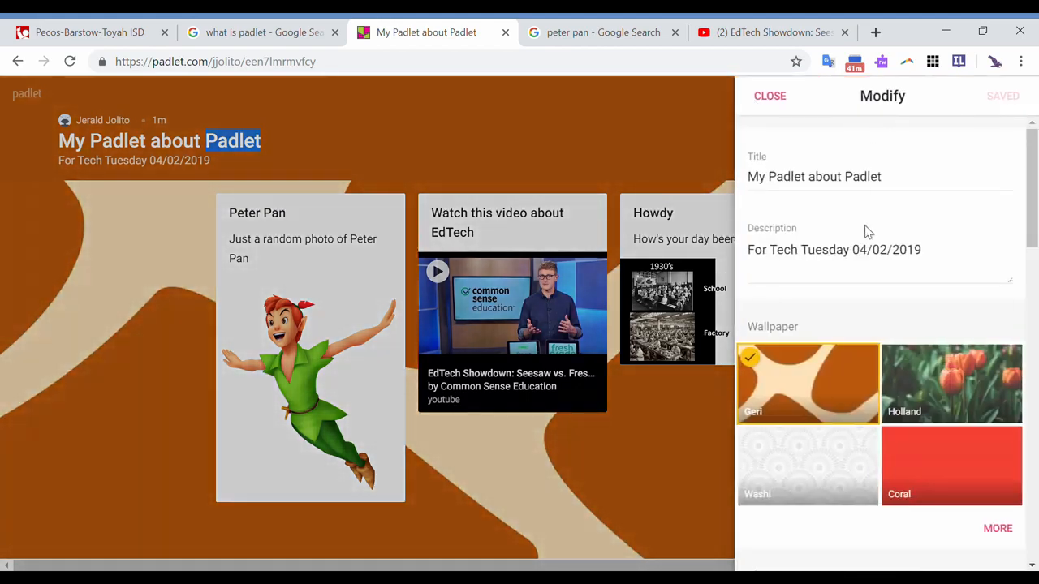
scroll(867, 232, "down", 1)
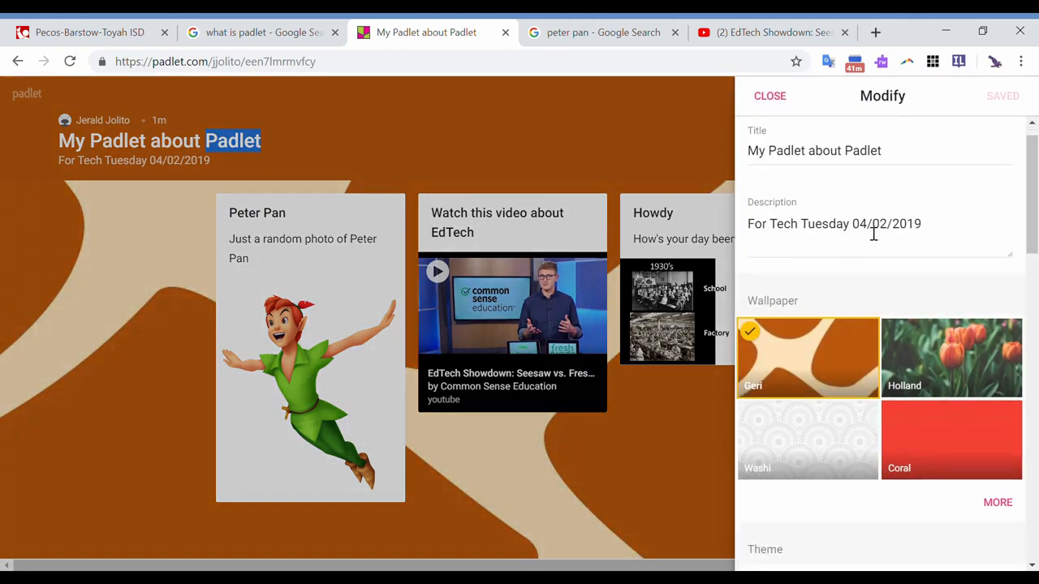
left_click(953, 378)
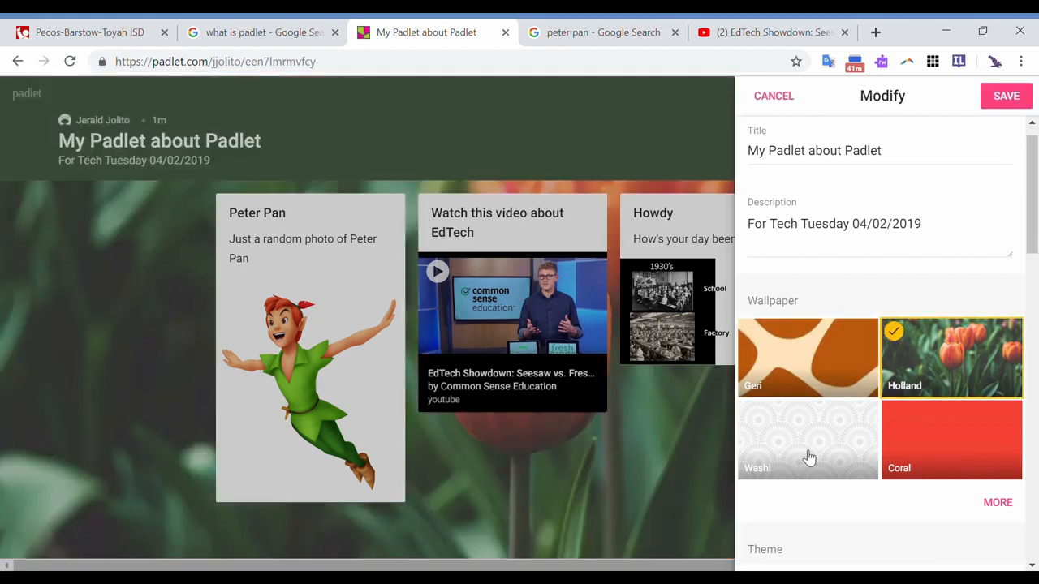
left_click(808, 457)
- Browse the full wallpaper gallery and apply the Bricks wallpaper to the wall
scroll(808, 457, "down", 1)
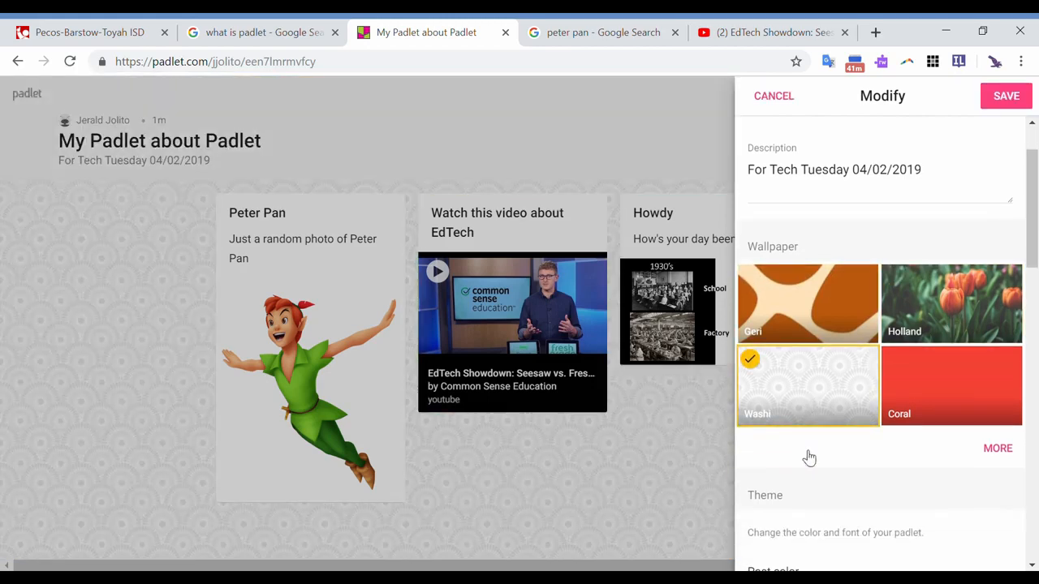
left_click(998, 449)
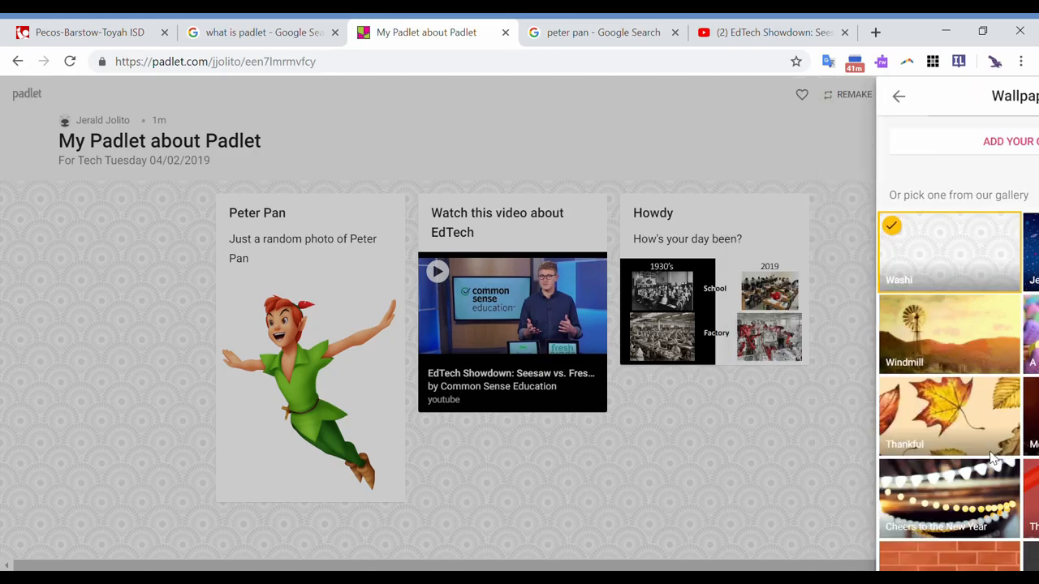
scroll(887, 445, "down", 3)
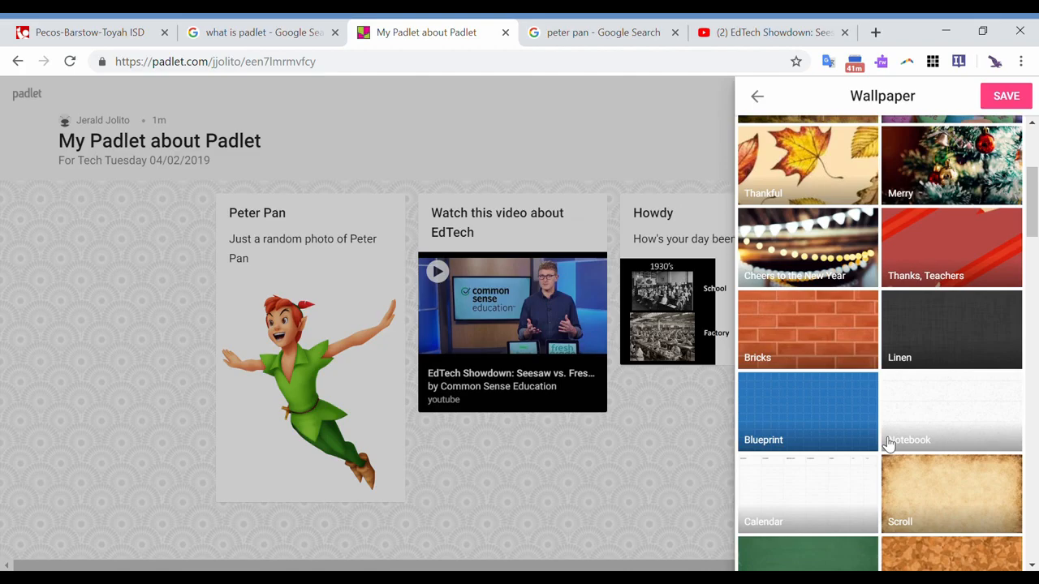
left_click(846, 342)
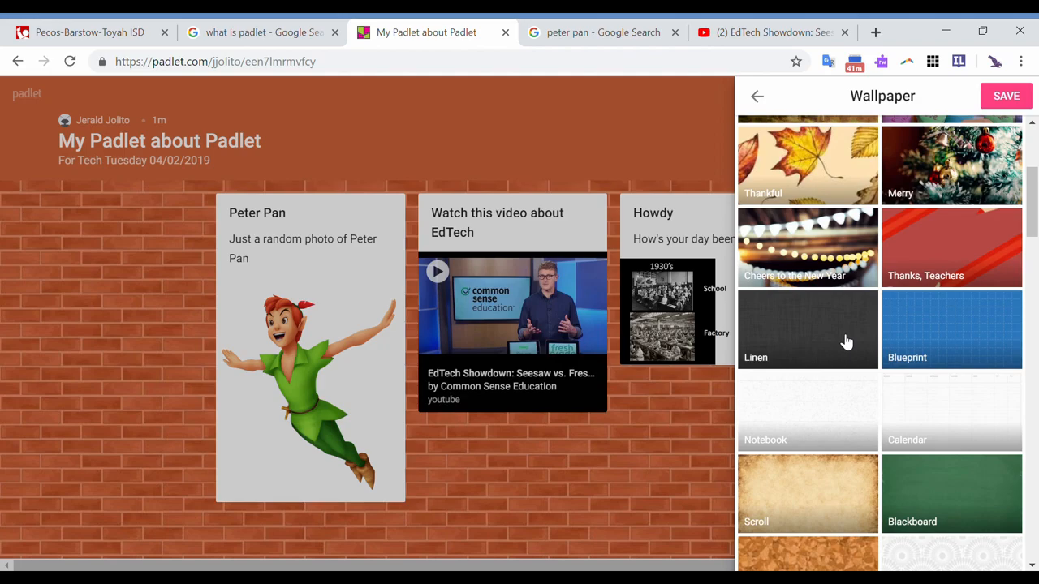
- Add a custom wallpaper from the web using the image link of the Sunday Post Peter Pan picture in the Google image results
scroll(847, 342, "up", 3)
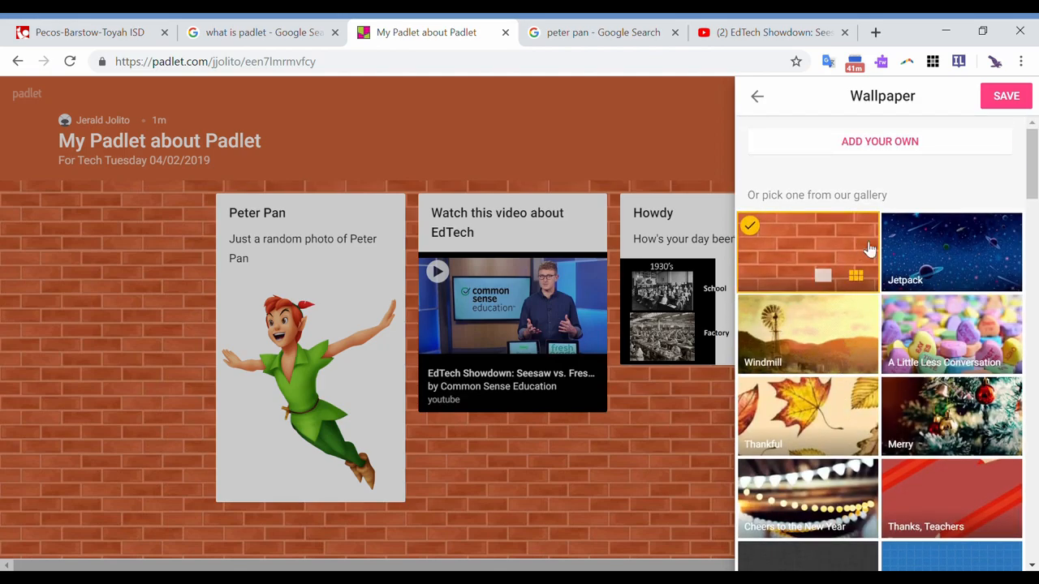
left_click(896, 144)
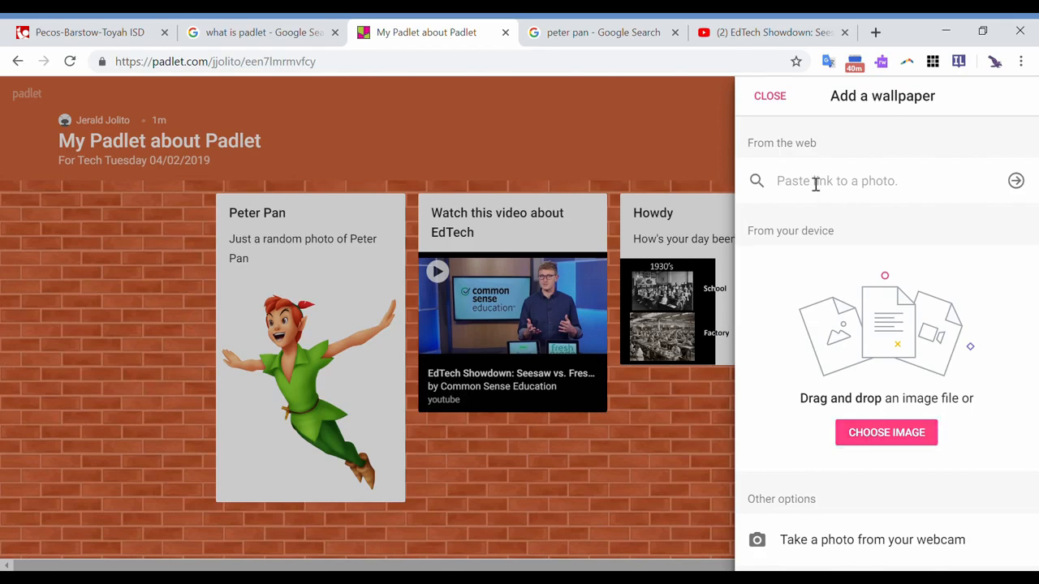
left_click(610, 40)
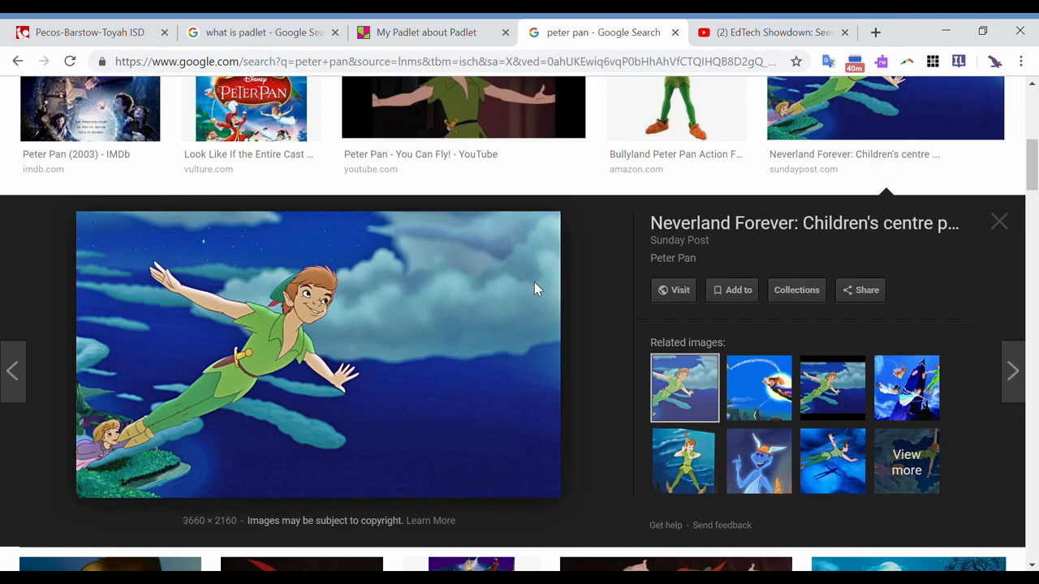
left_click(400, 41)
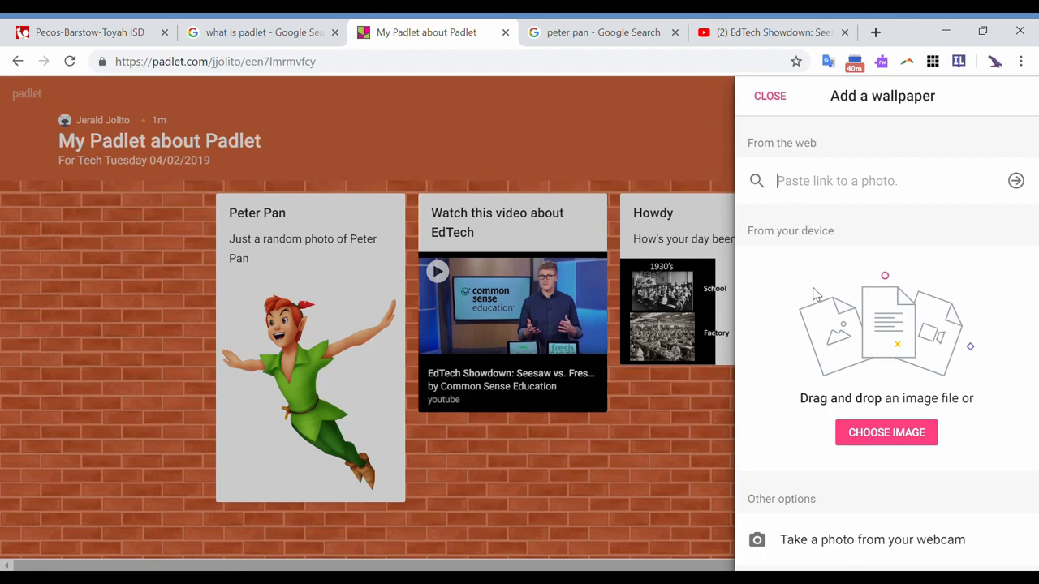
key("ctrl+v")
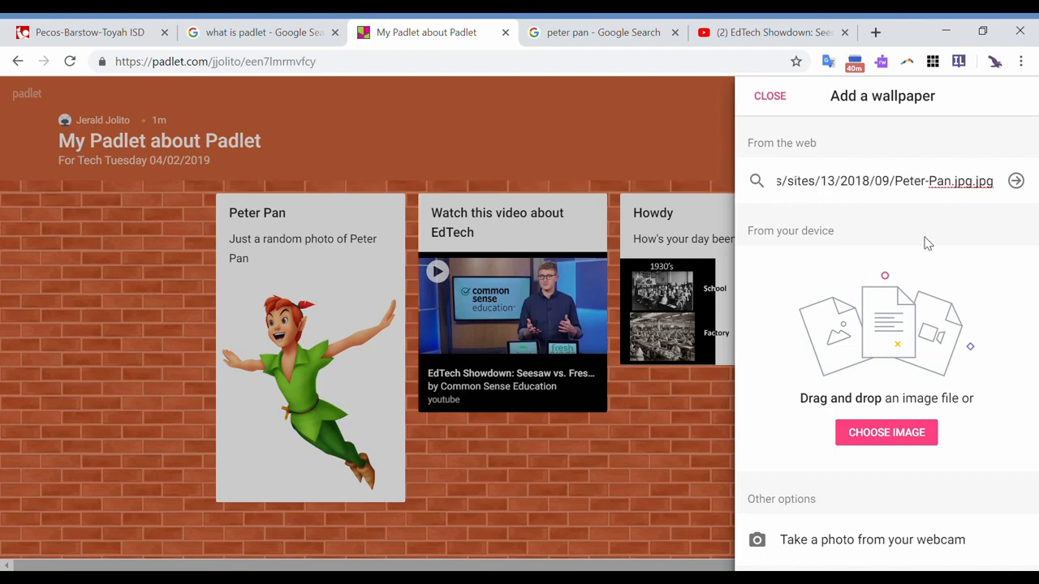
left_click(1016, 181)
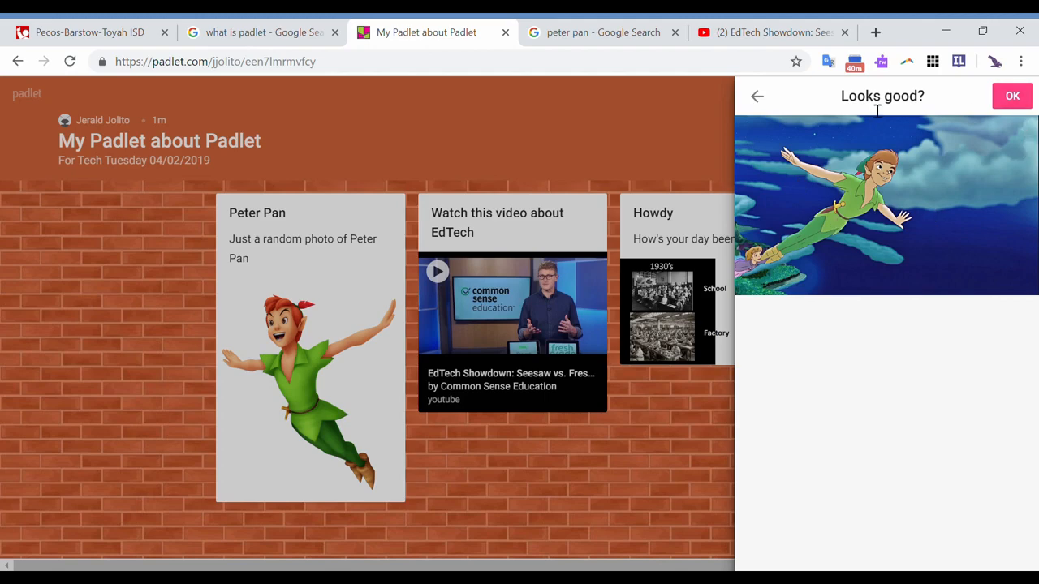
left_click(1009, 101)
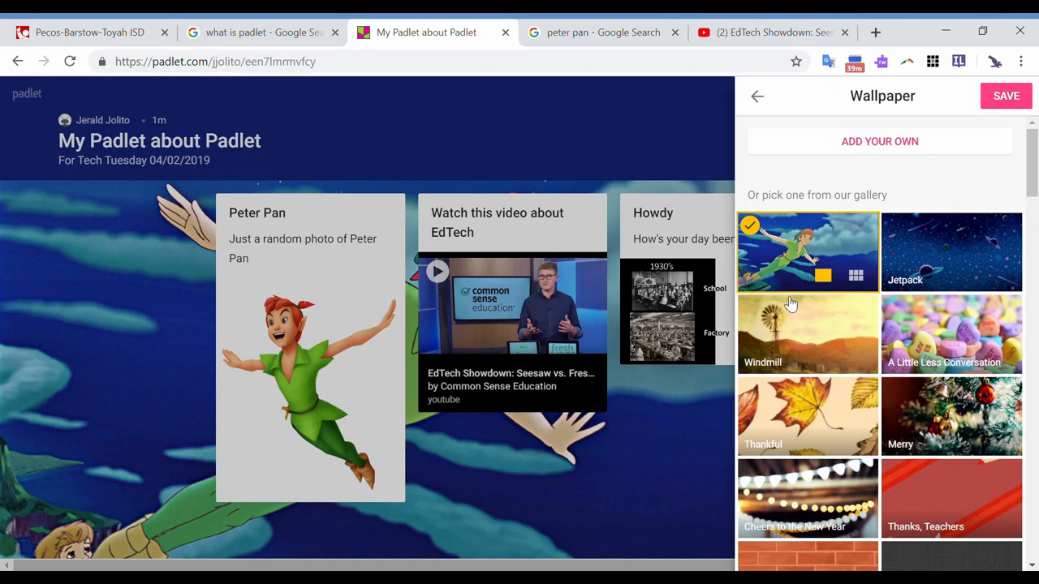
- Keep the unsaved changes, save the Peter Pan wallpaper and close the settings to view the wall
left_click(758, 97)
left_click(770, 98)
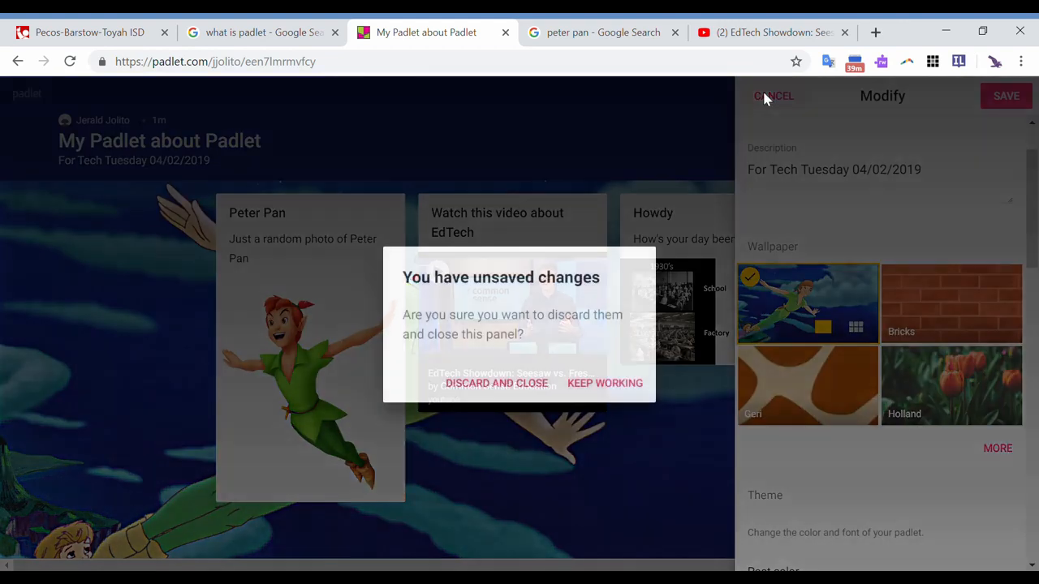
left_click(582, 380)
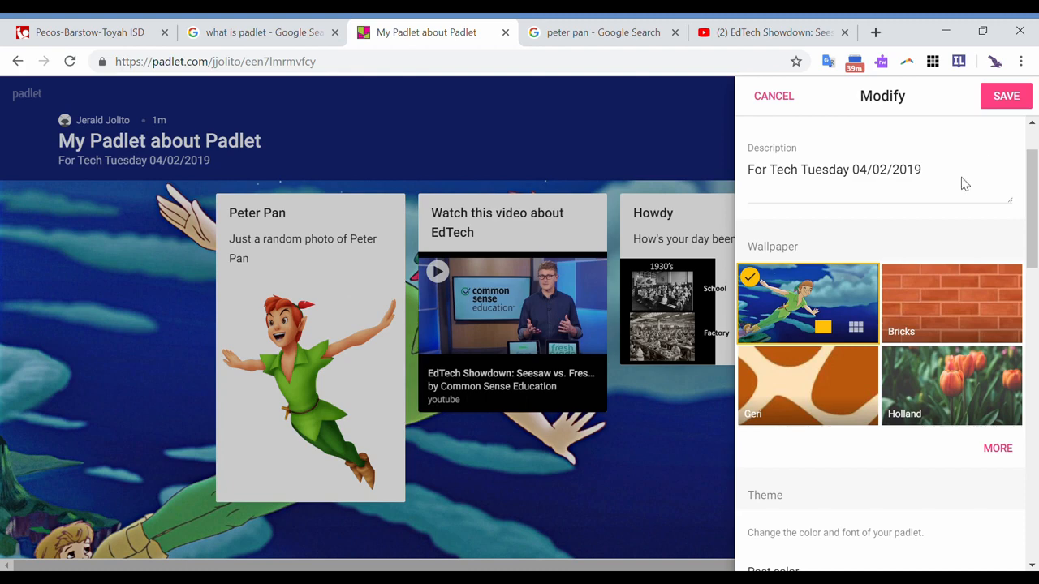
left_click(1006, 97)
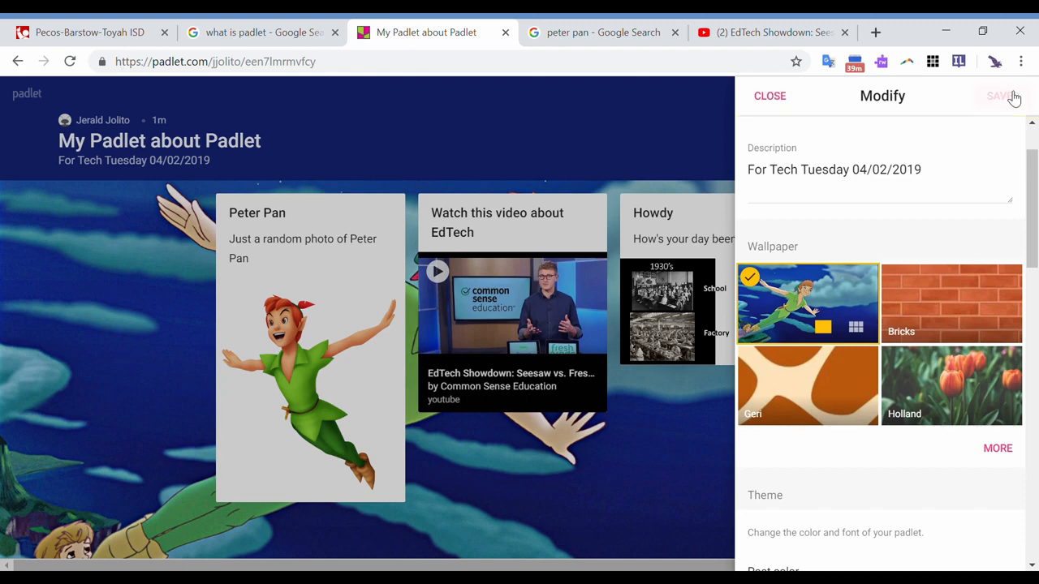
left_click(773, 97)
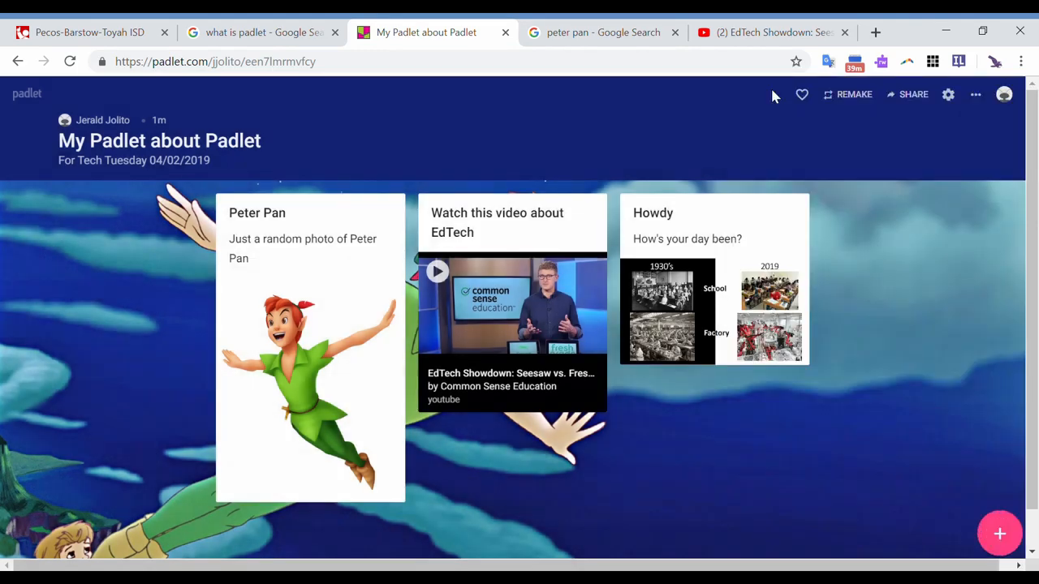
scroll(855, 237, "down", 1)
scroll(855, 237, "up", 1)
- Reopen the wall's settings and upload the purple galaxy image from the device as a custom wallpaper
left_click(949, 95)
scroll(871, 190, "down", 2)
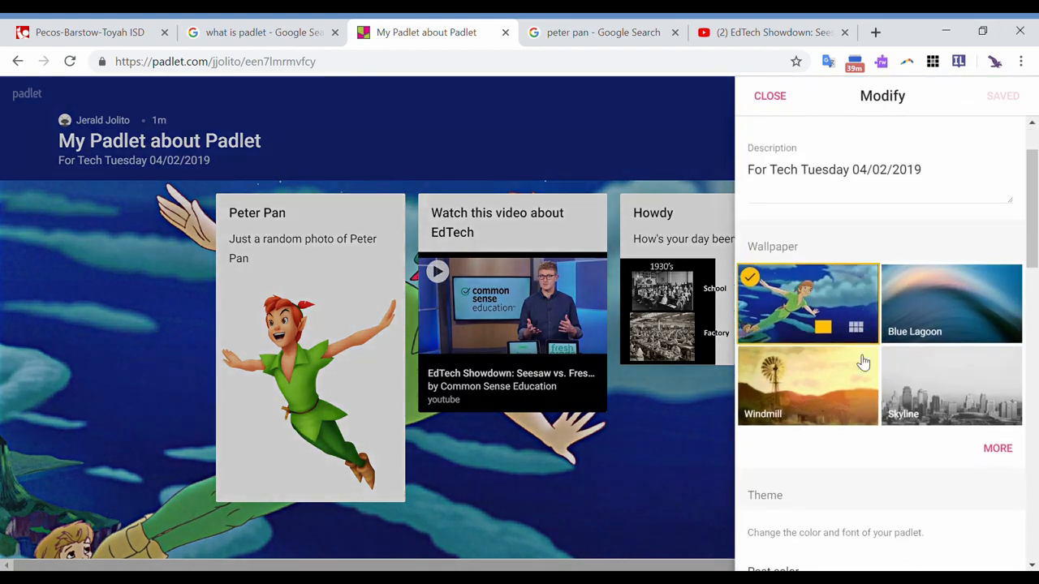
left_click(1008, 427)
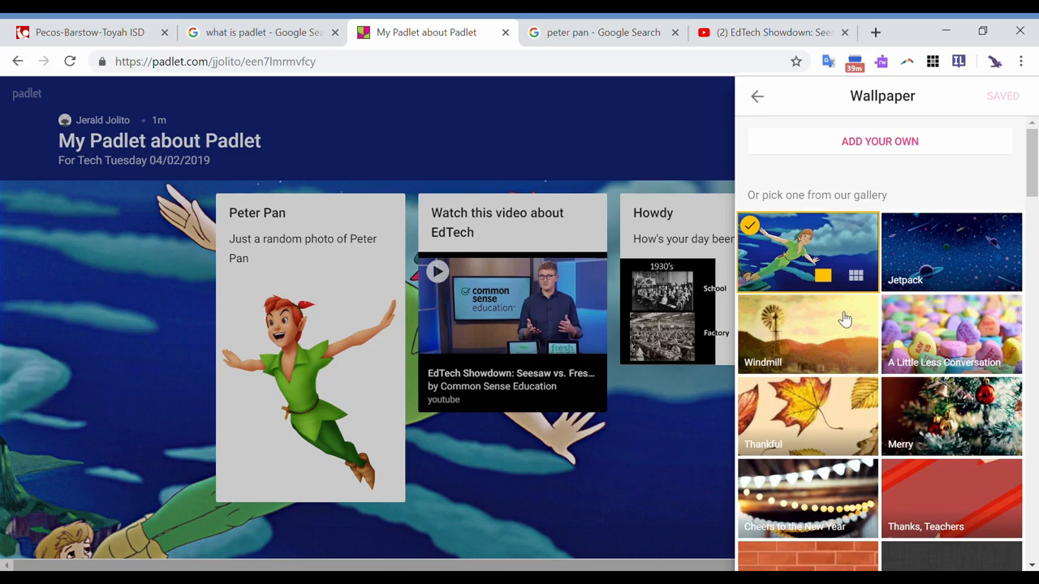
left_click(926, 146)
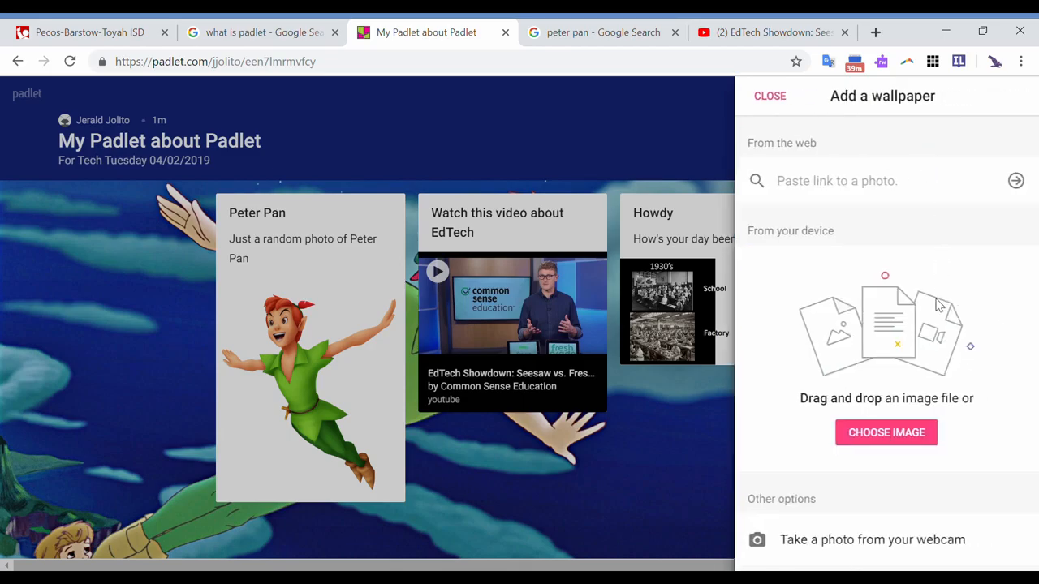
left_click(888, 434)
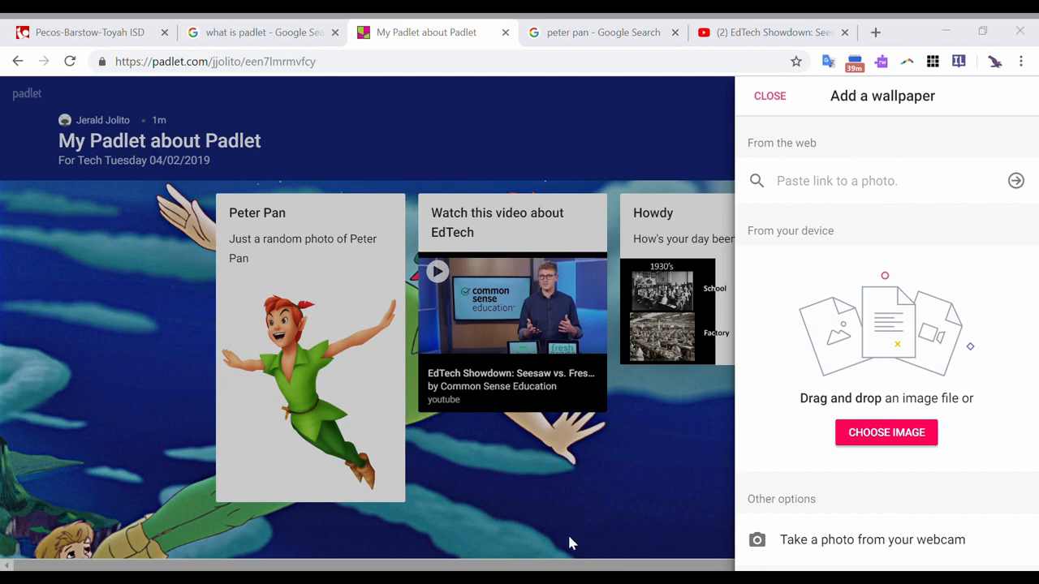
left_click(865, 543)
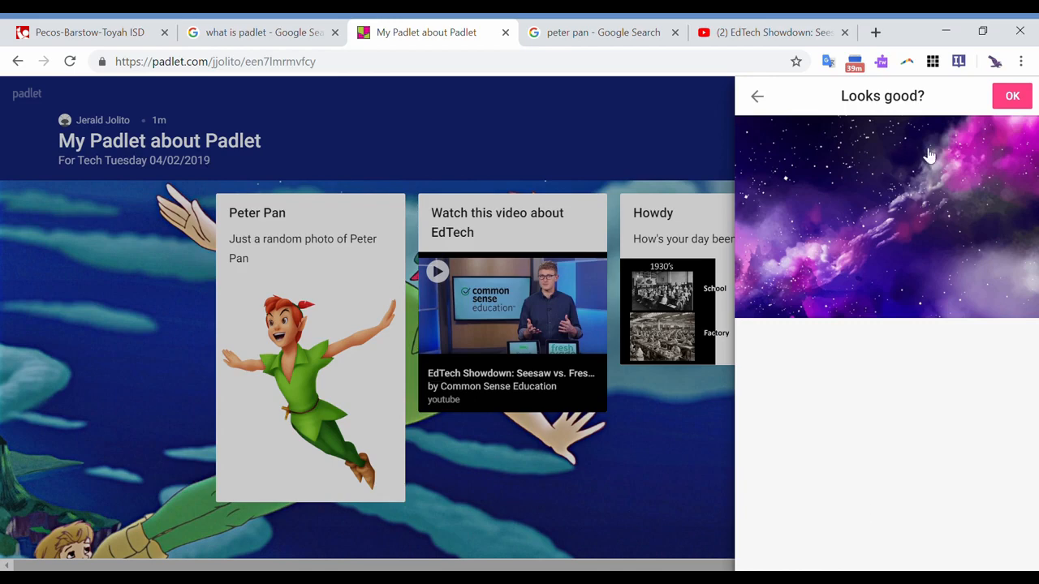
left_click(1011, 98)
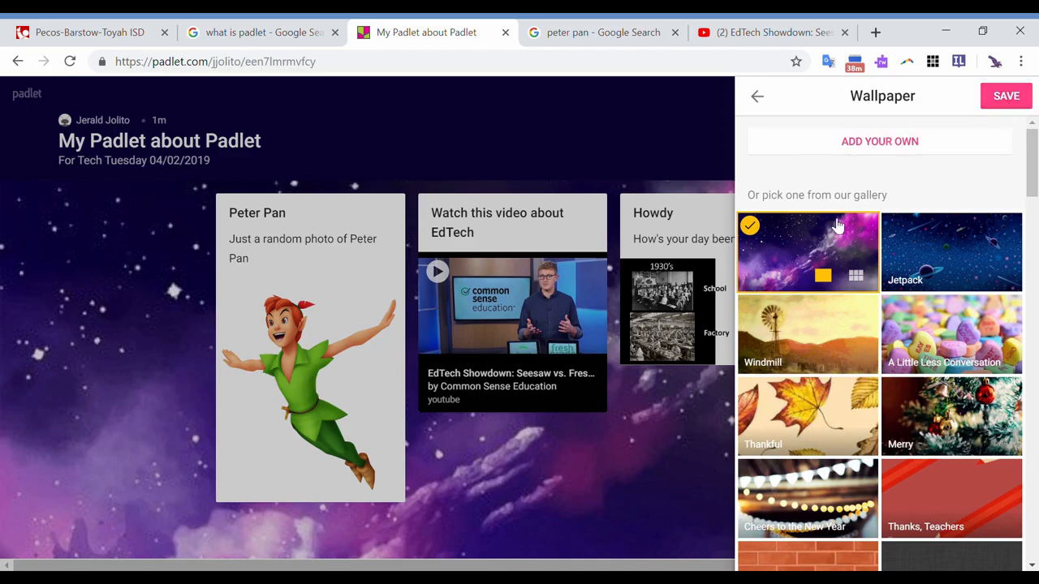
- Return to the main settings, save the galaxy wallpaper without discarding it and close the settings
left_click(768, 103)
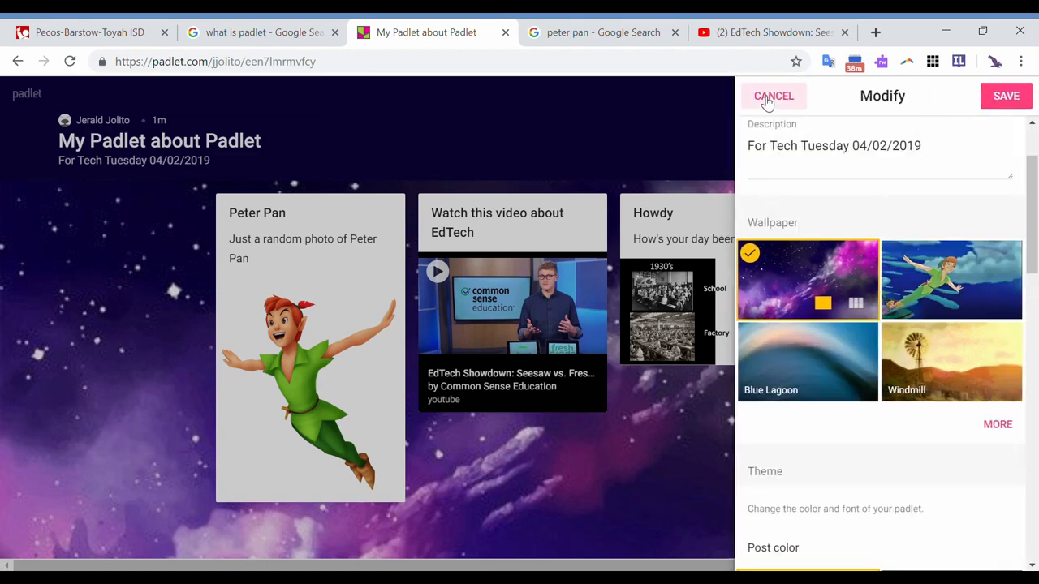
left_click(765, 97)
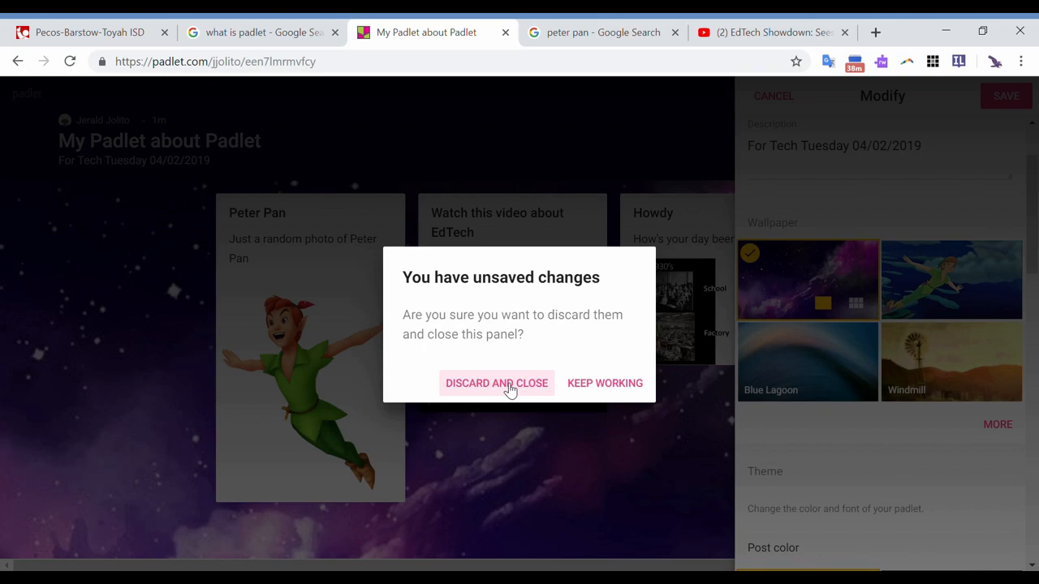
left_click(592, 396)
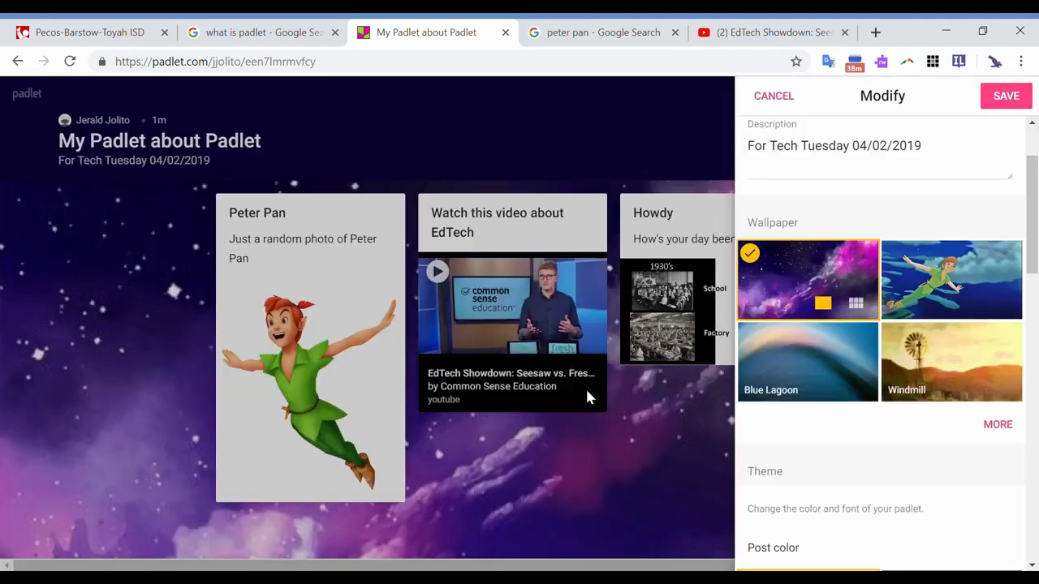
left_click(1006, 96)
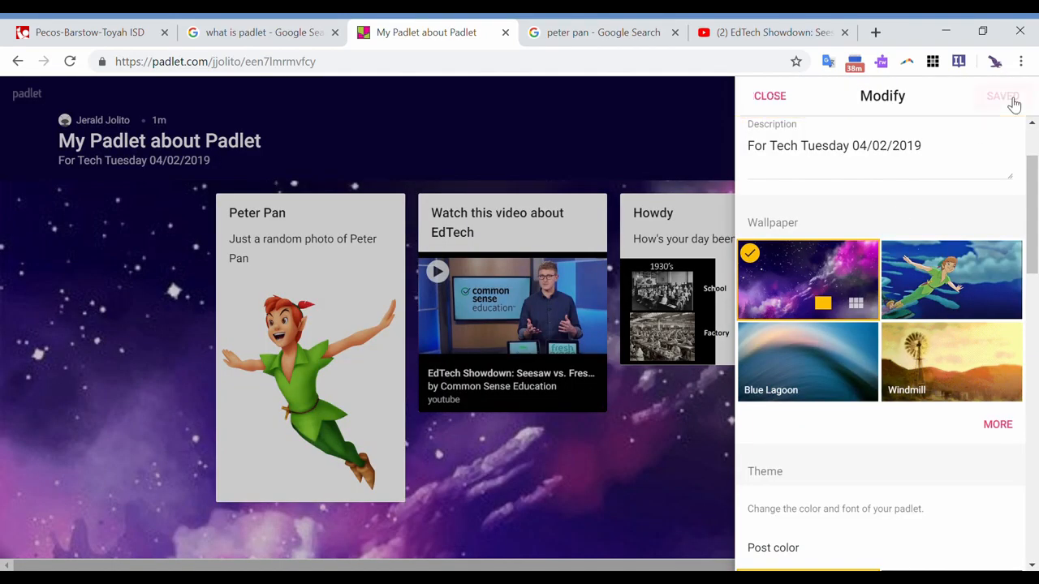
left_click(775, 101)
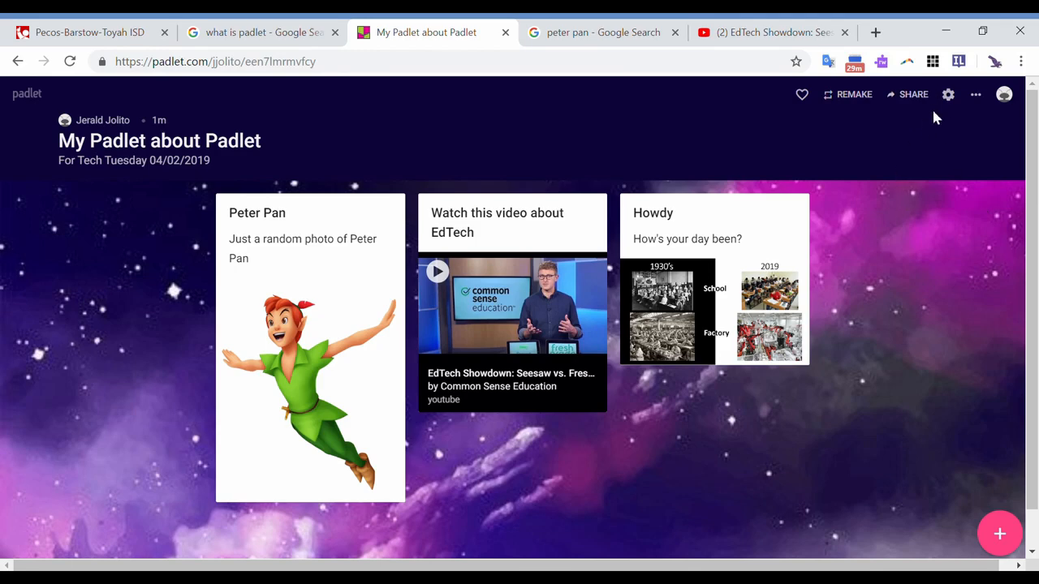
- Open the wall's settings, try out the Dark Knight post color and switch back to Doctor Light
left_click(955, 98)
scroll(917, 341, "down", 2)
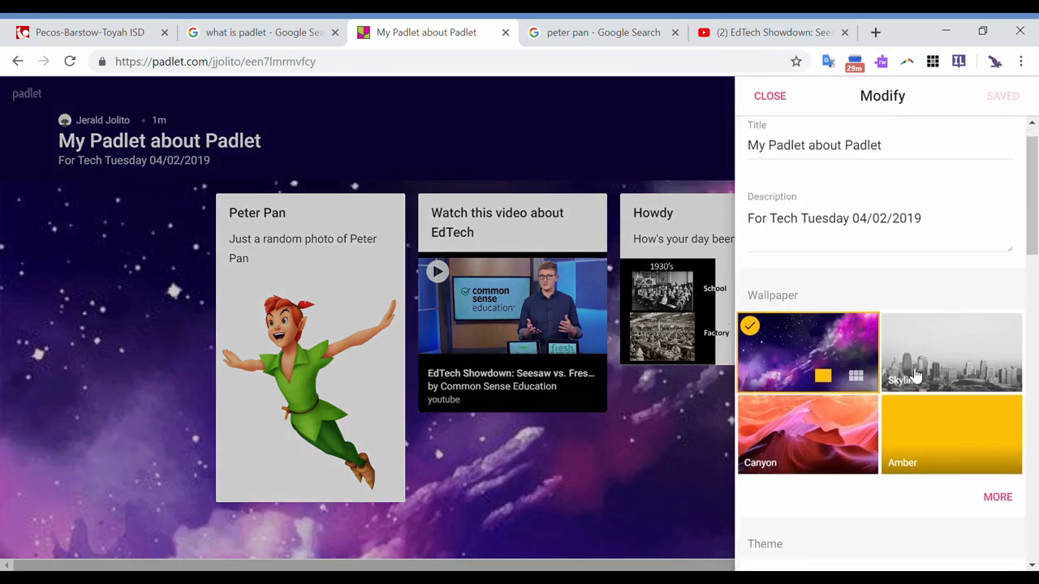
scroll(916, 375, "down", 2)
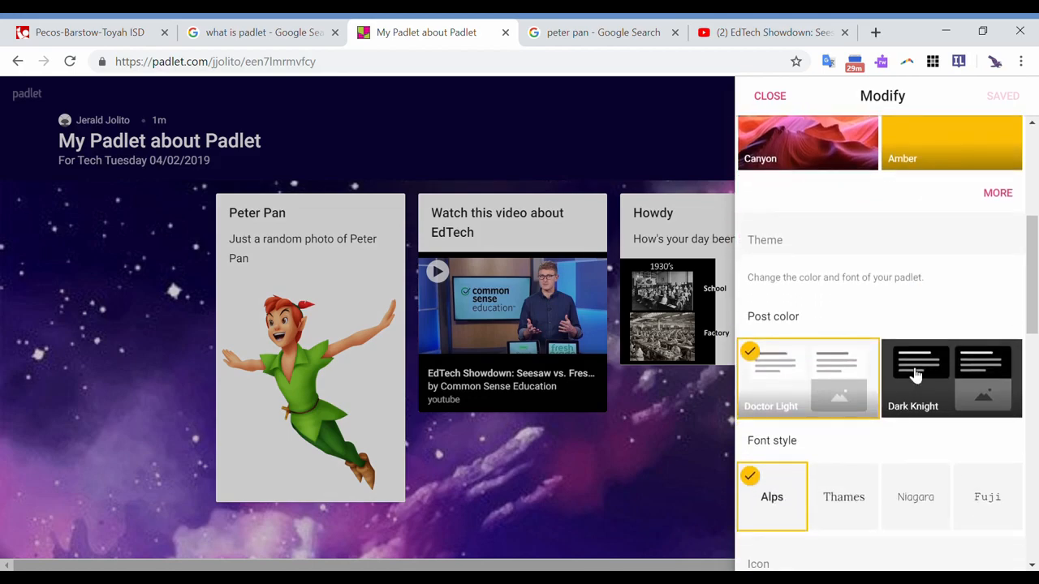
left_click(951, 385)
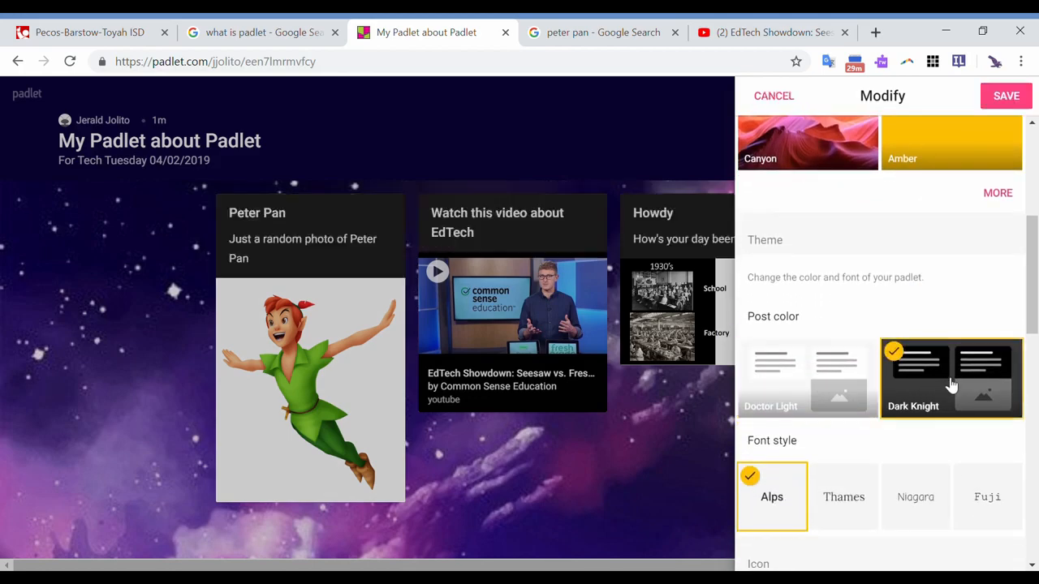
left_click(810, 372)
- Try out the Thames, Niagara and Fuji font styles and return to Alps
scroll(809, 371, "down", 2)
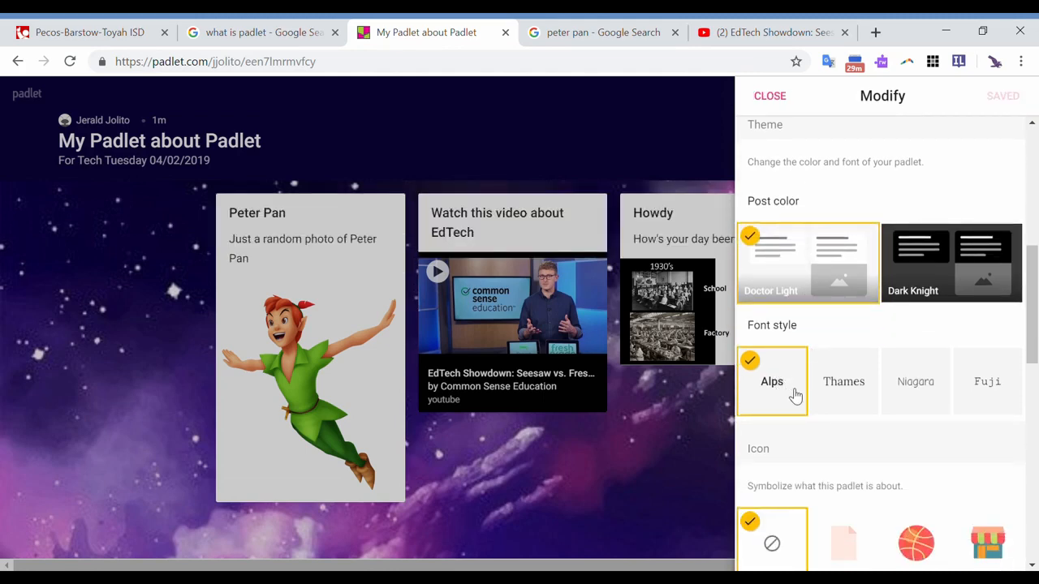
left_click(847, 393)
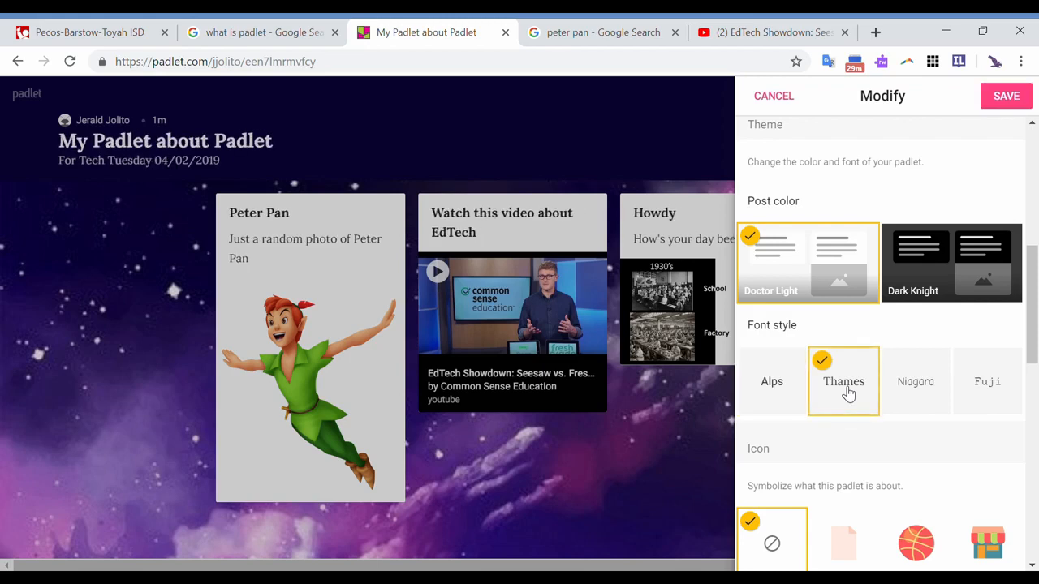
left_click(919, 391)
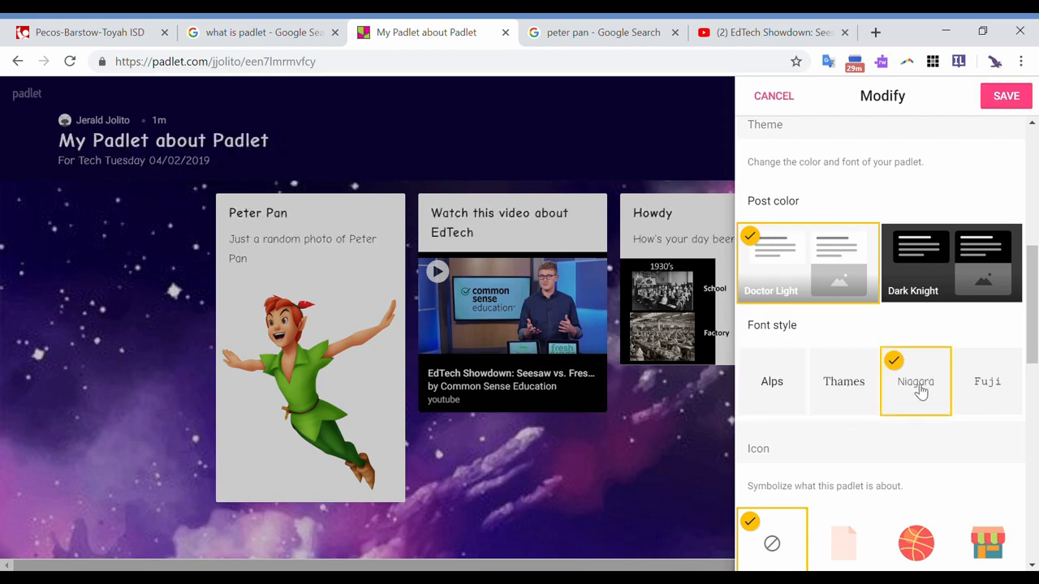
left_click(998, 387)
left_click(789, 384)
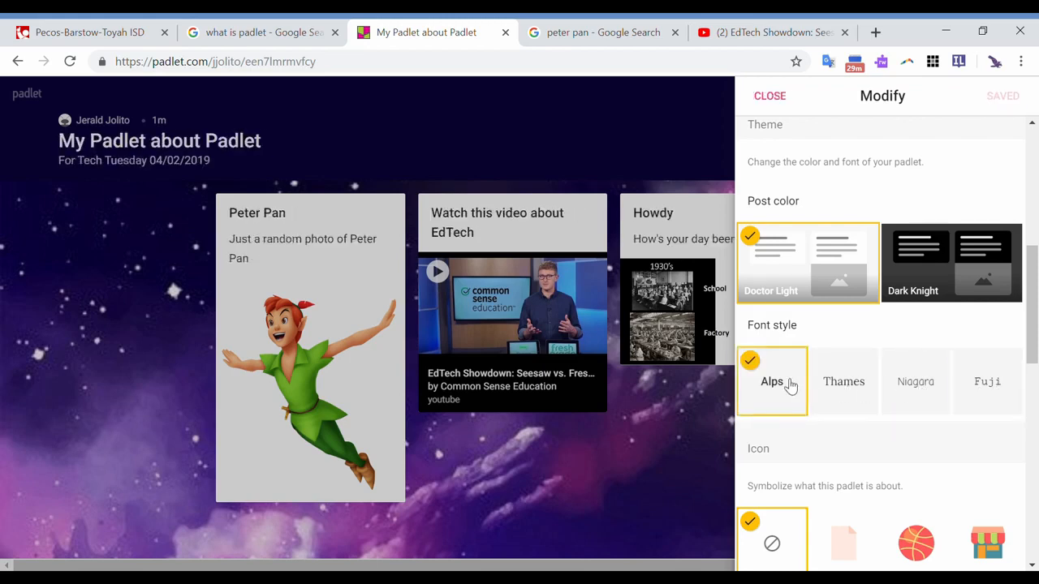
- Set the padlet's icon to the basketball
scroll(790, 384, "down", 2)
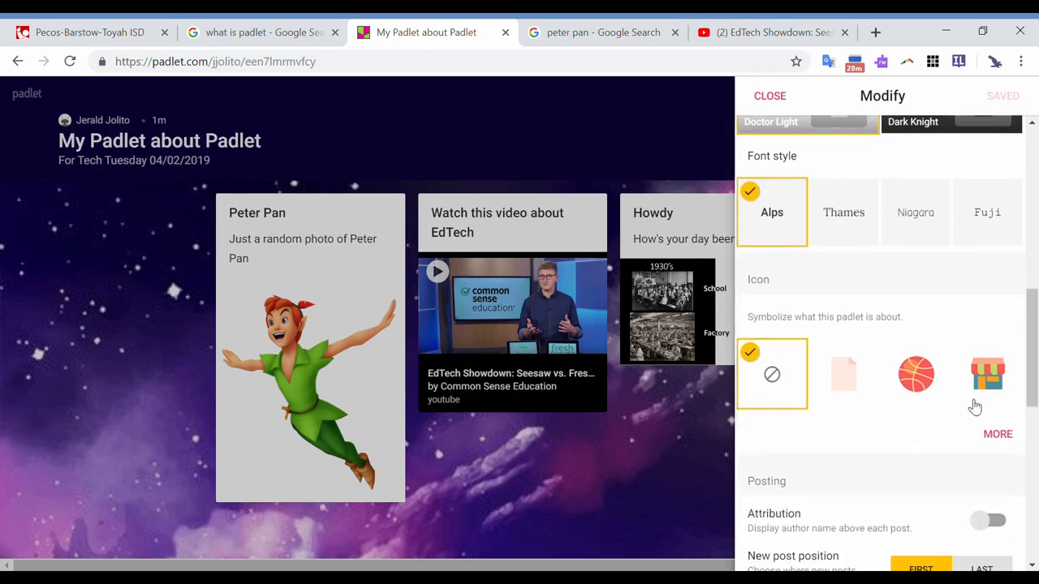
left_click(920, 375)
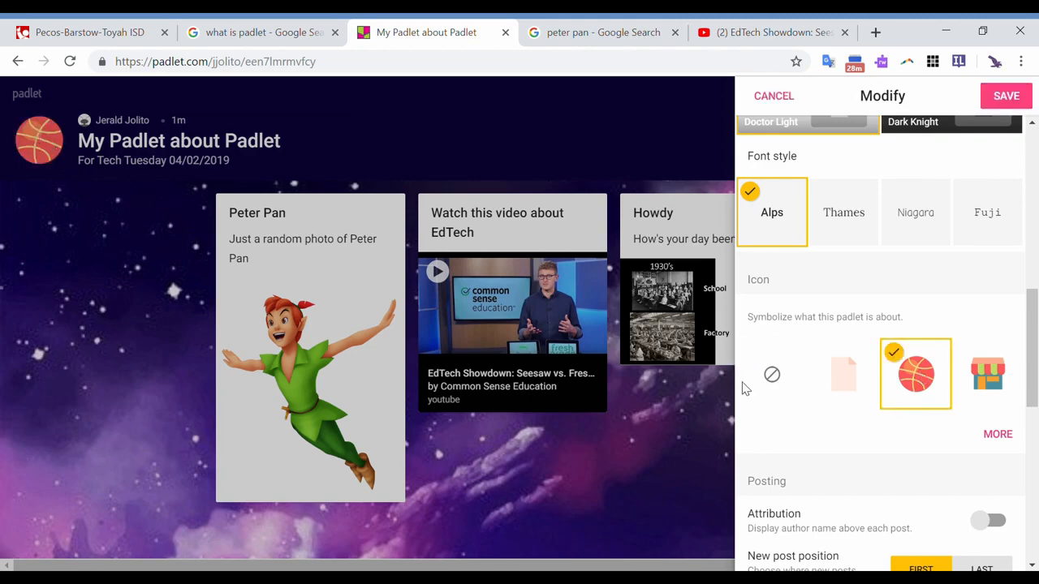
- Try displaying author names above the posts with Attribution and turn it back off
scroll(812, 393, "down", 4)
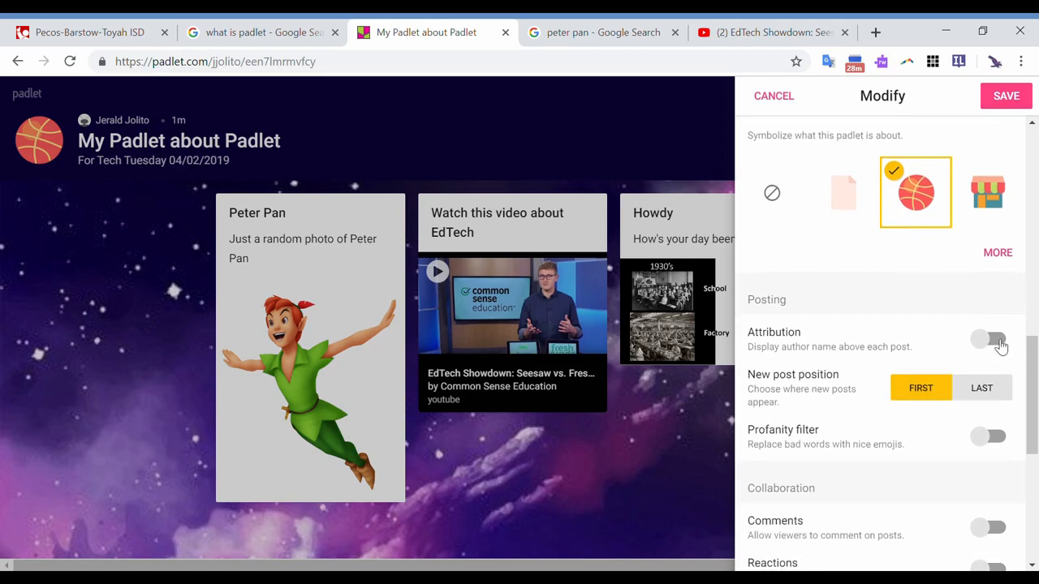
left_click(997, 341)
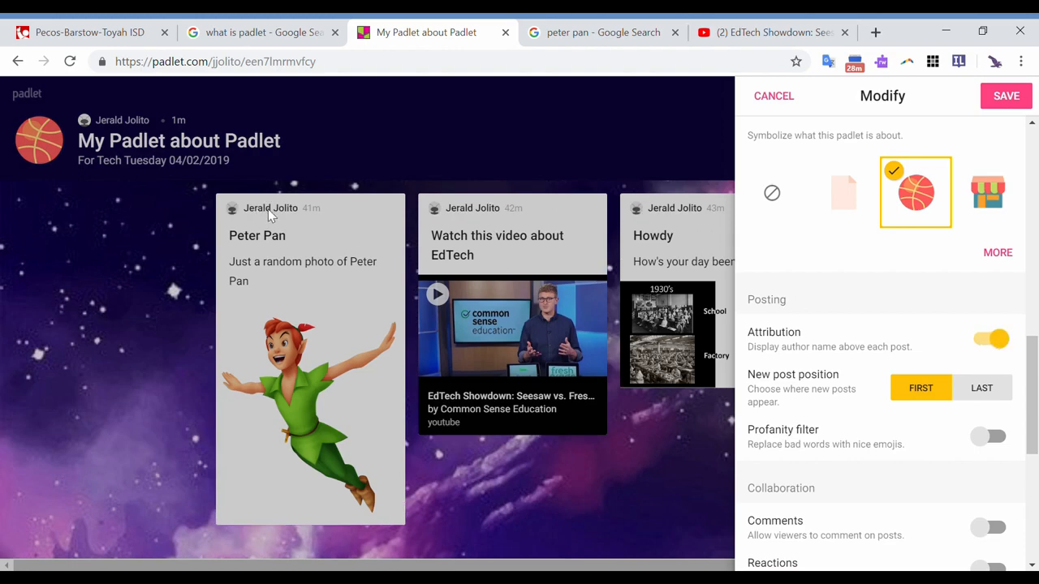
left_click(992, 340)
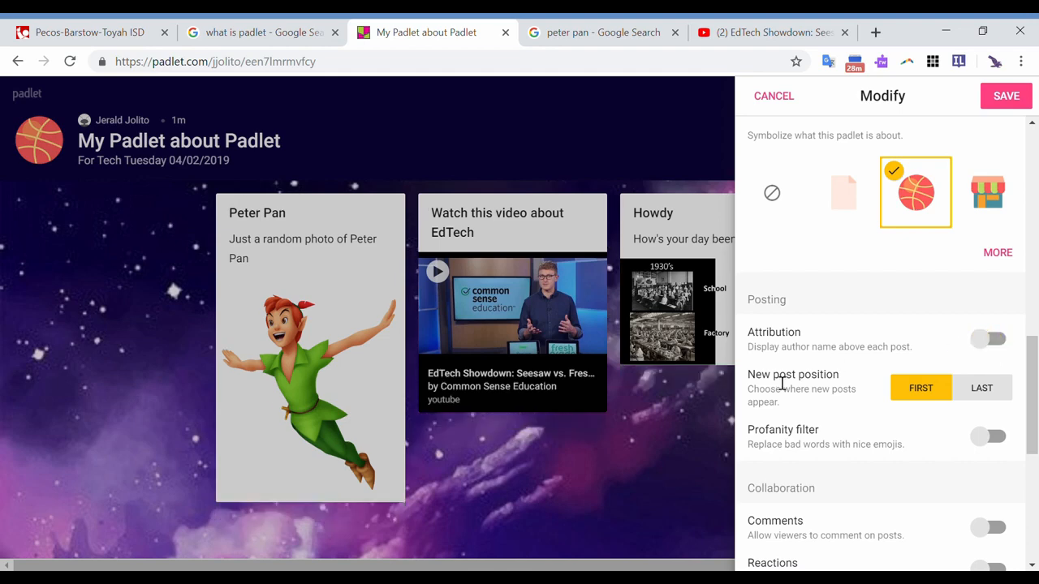
scroll(779, 389, "down", 3)
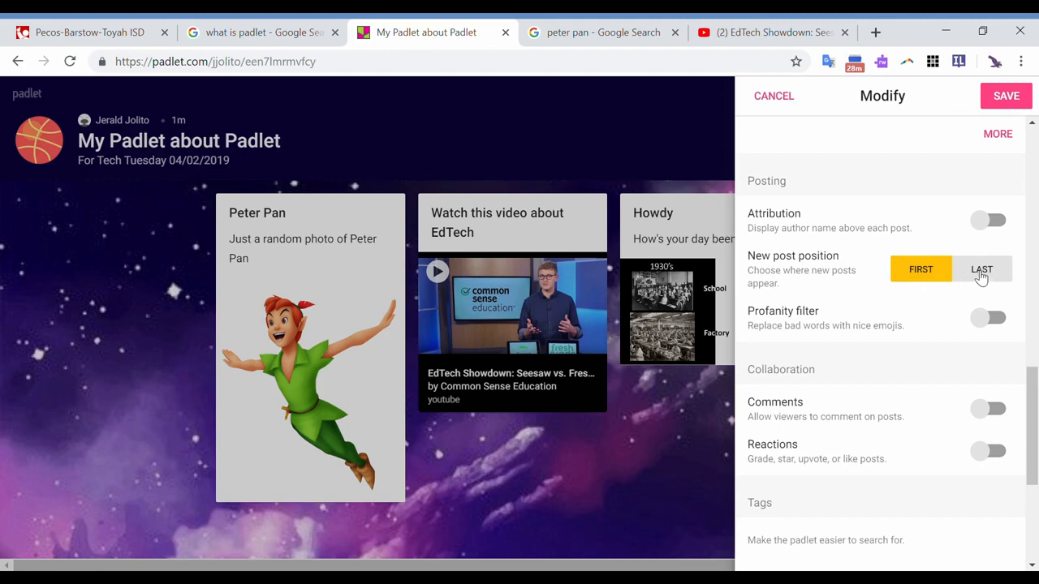
- Try placing new posts last, return the new post position to First, and turn on the profanity filter
left_click(981, 274)
left_click(925, 275)
left_click(996, 324)
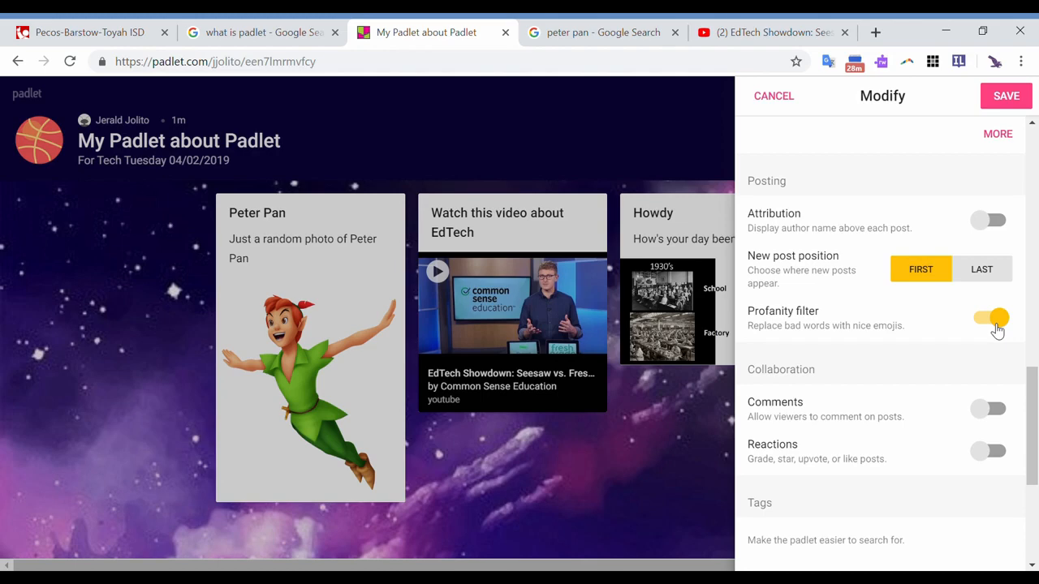
- Change the ending of the padlet's web address to "padlet" and save the modified settings
scroll(997, 328, "down", 1)
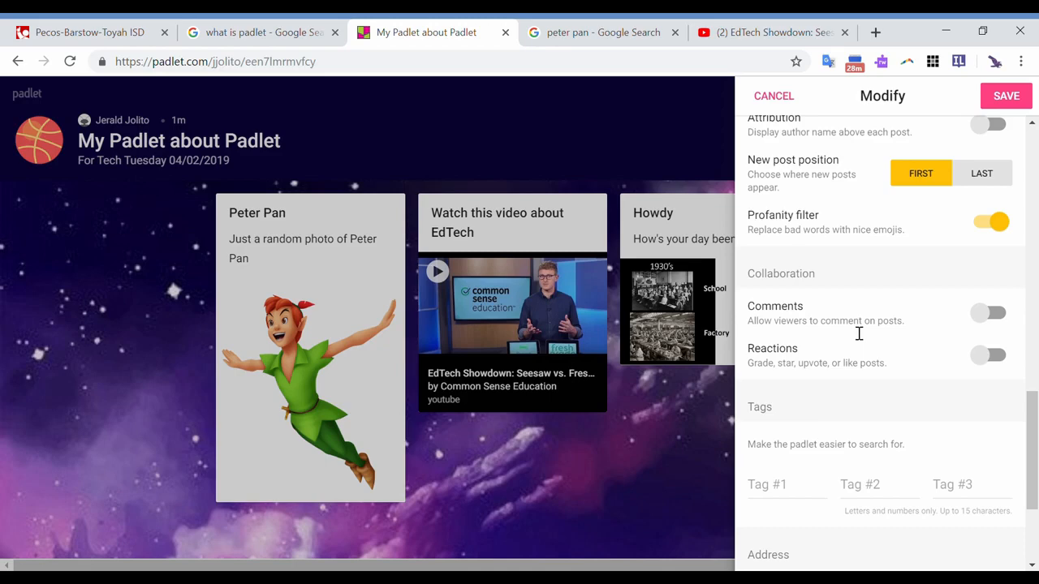
scroll(906, 392, "down", 3)
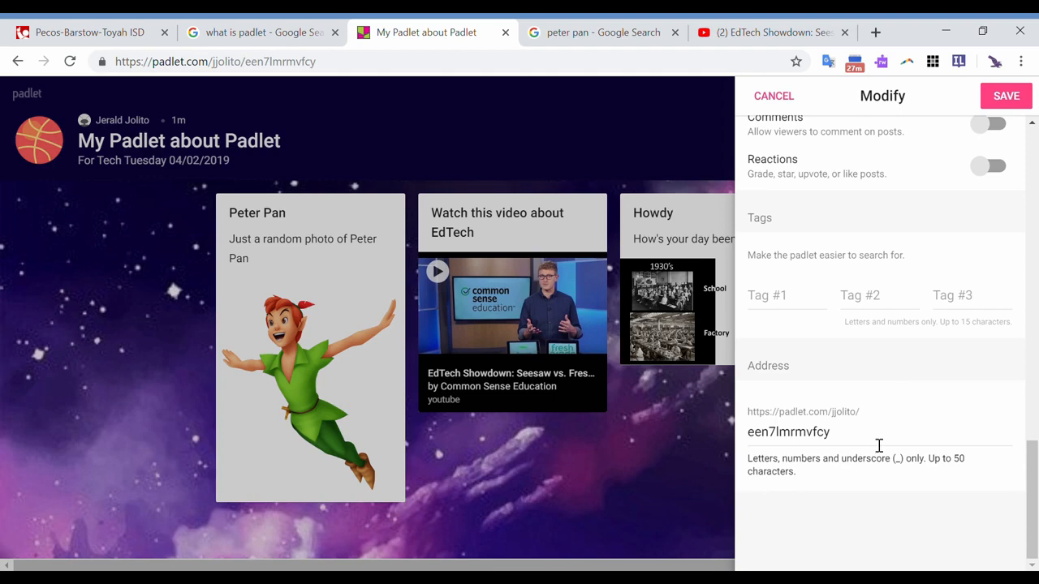
left_click_drag(879, 445, 757, 435)
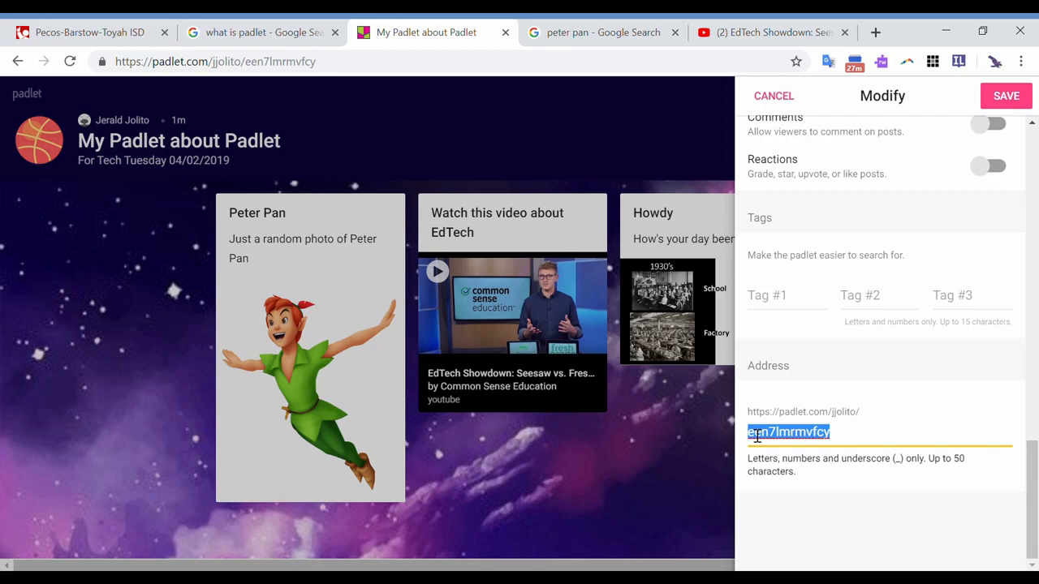
type("padlet")
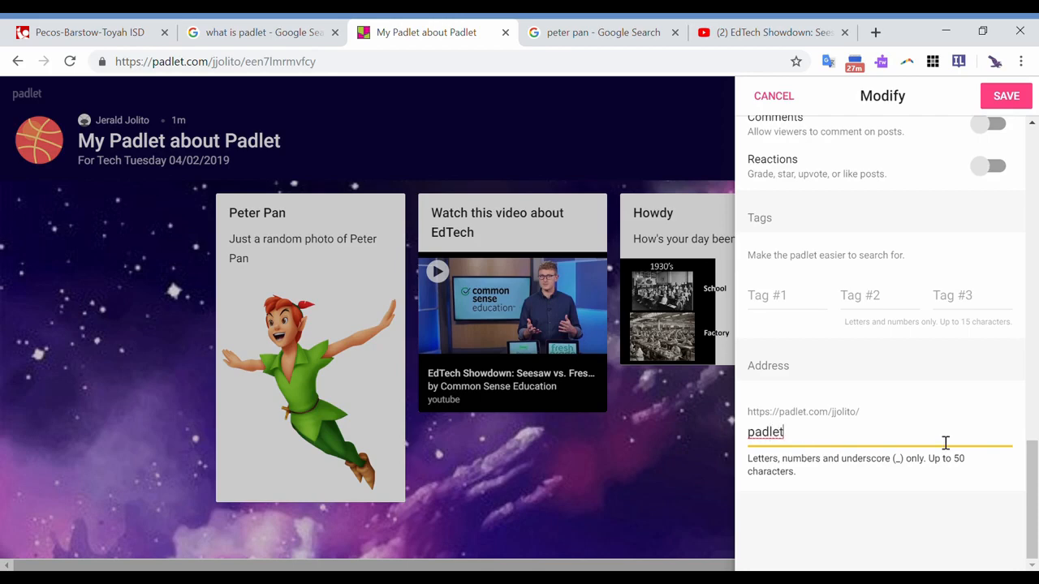
left_click(1014, 103)
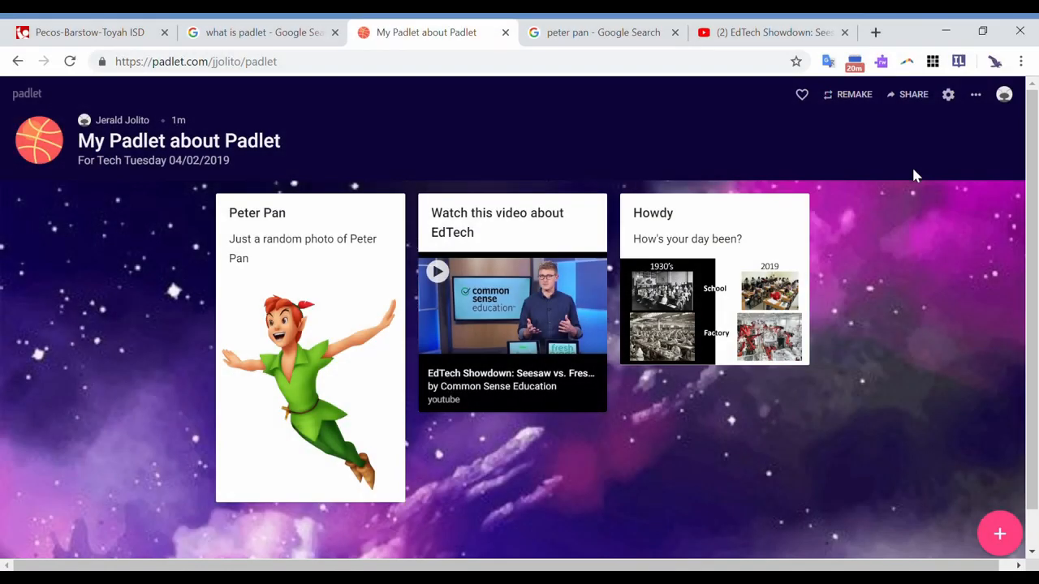
- Open the padlet's invitation settings, glance at the share, export and embed options and return to People & Privacy
left_click(981, 98)
scroll(933, 295, "down", 1)
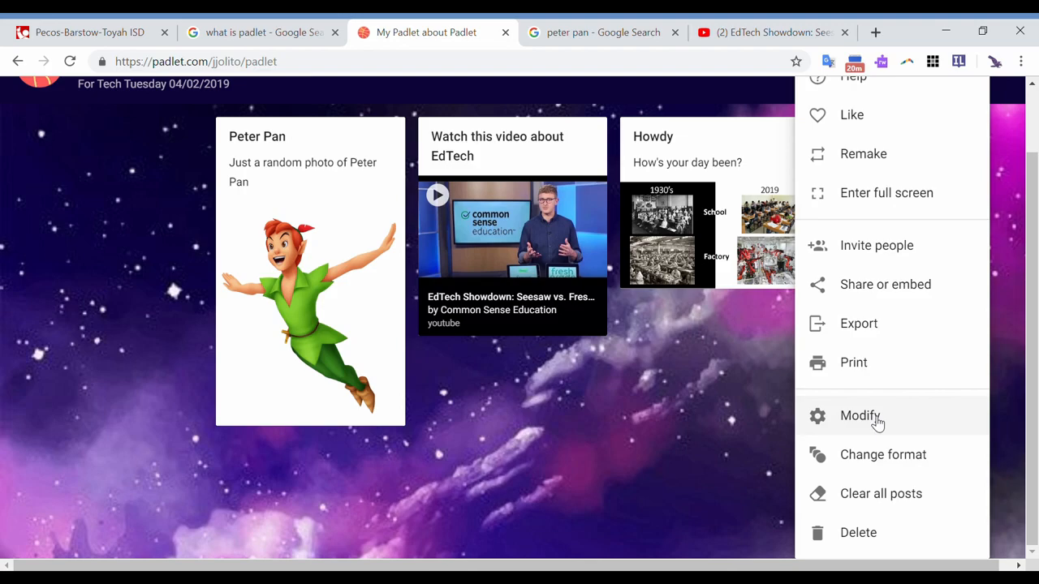
left_click(895, 252)
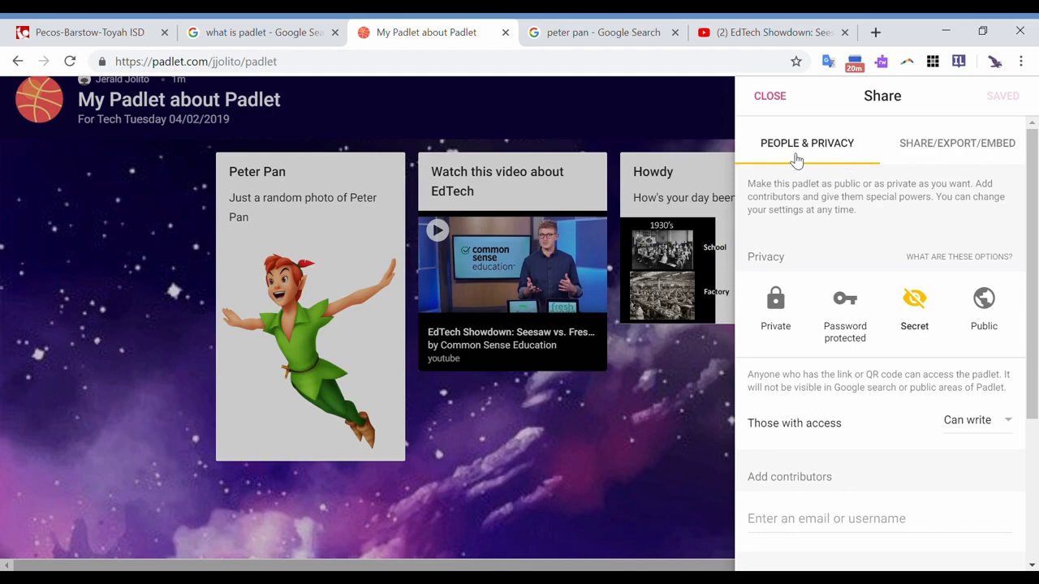
left_click(938, 145)
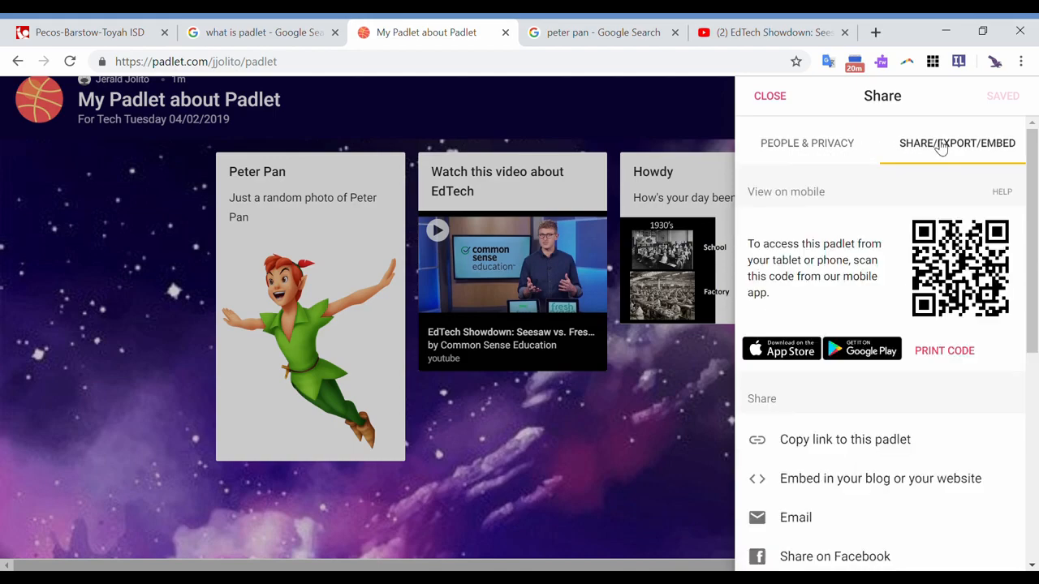
left_click(829, 153)
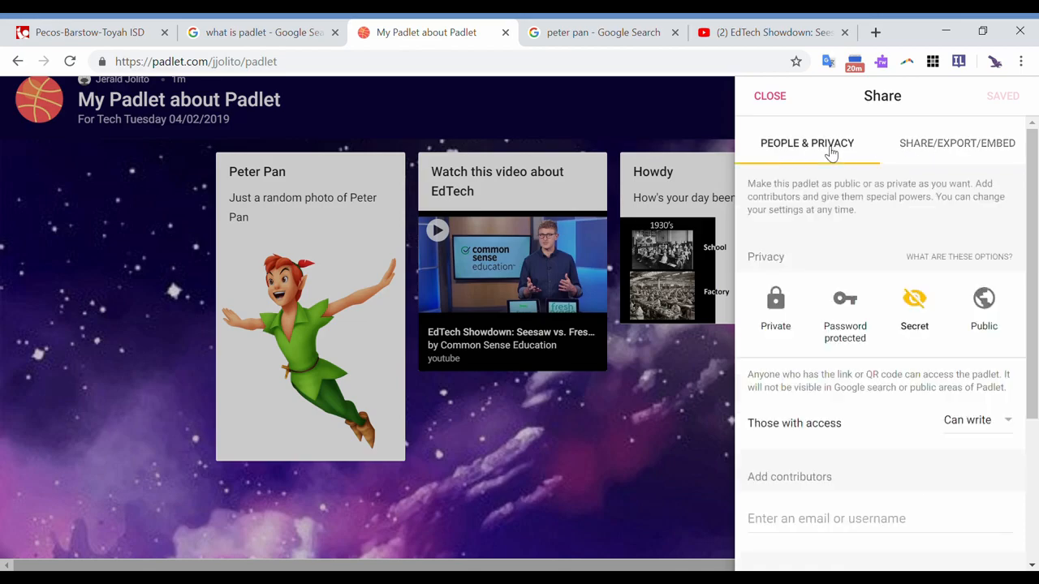
- Read the explanations of the Private, Password protected and Secret privacy options and close them
scroll(828, 248, "down", 1)
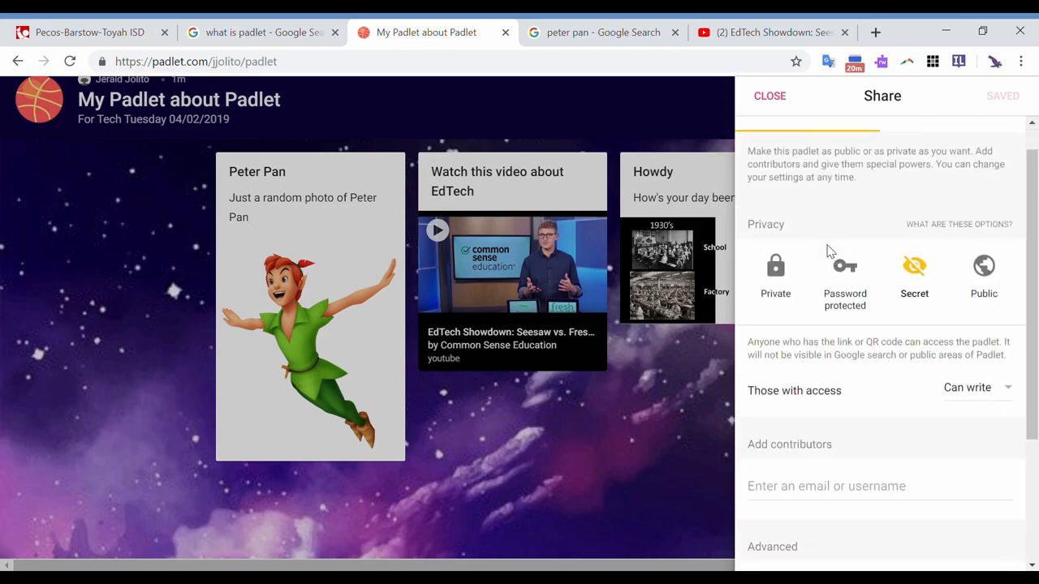
scroll(830, 252, "down", 1)
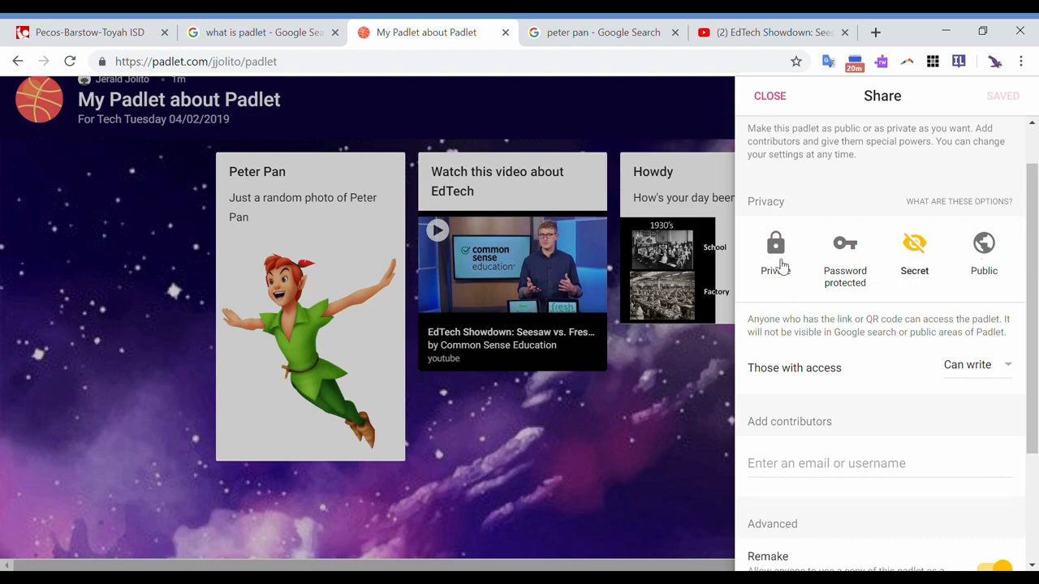
left_click(995, 202)
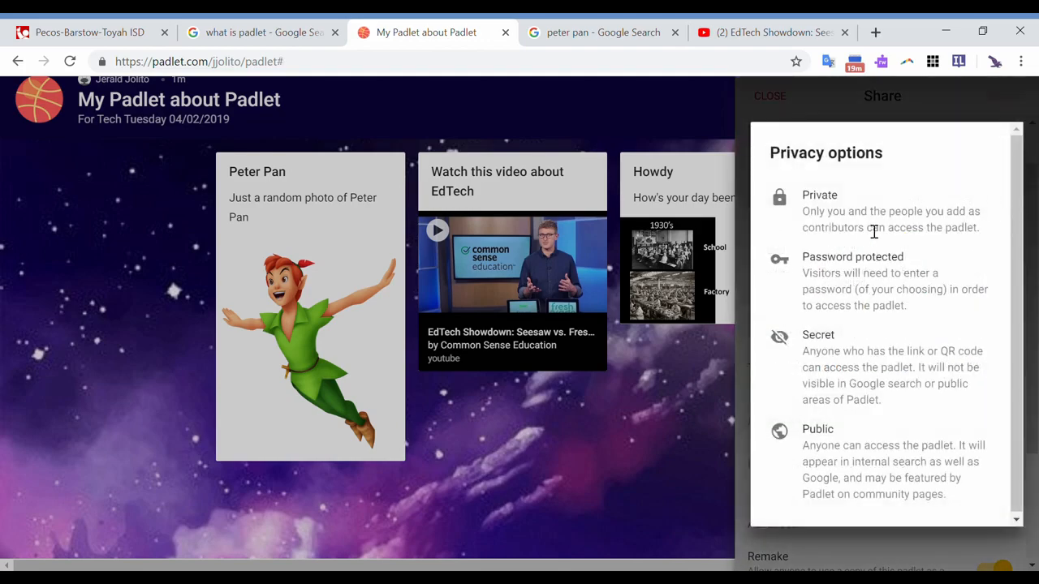
left_click_drag(805, 213, 985, 236)
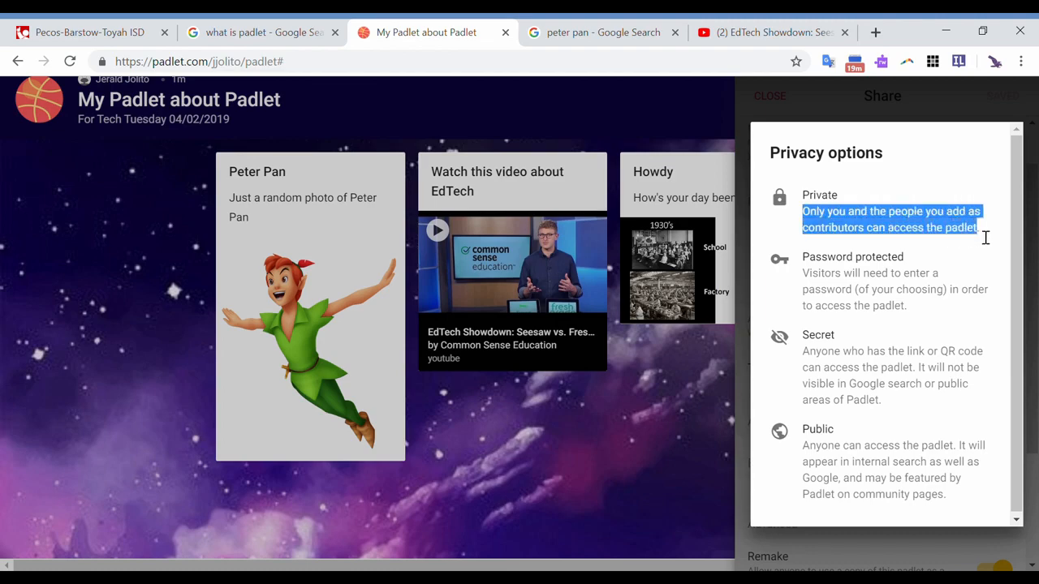
left_click(813, 281)
left_click_drag(813, 280, 909, 314)
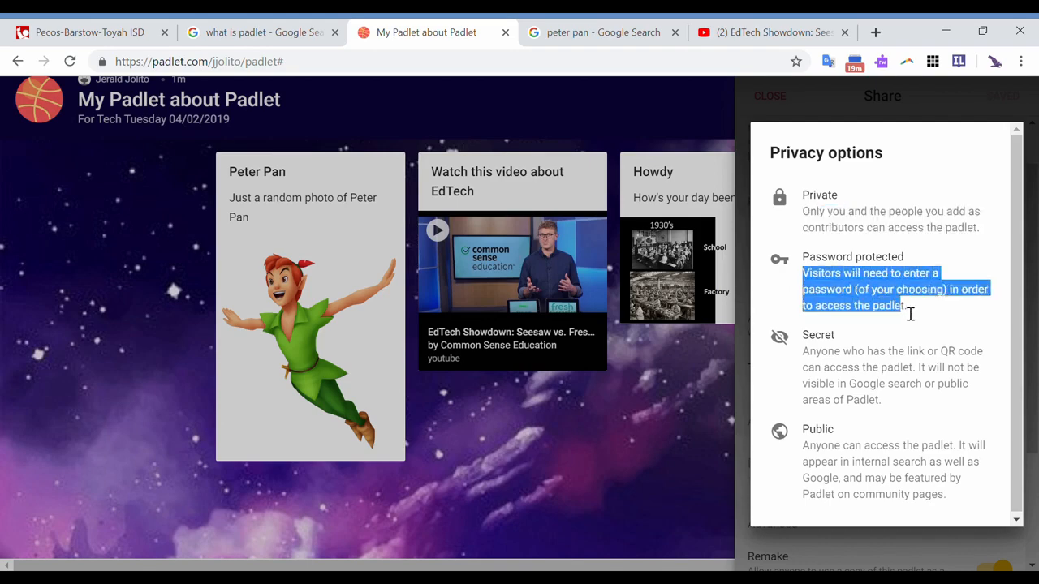
left_click(811, 361)
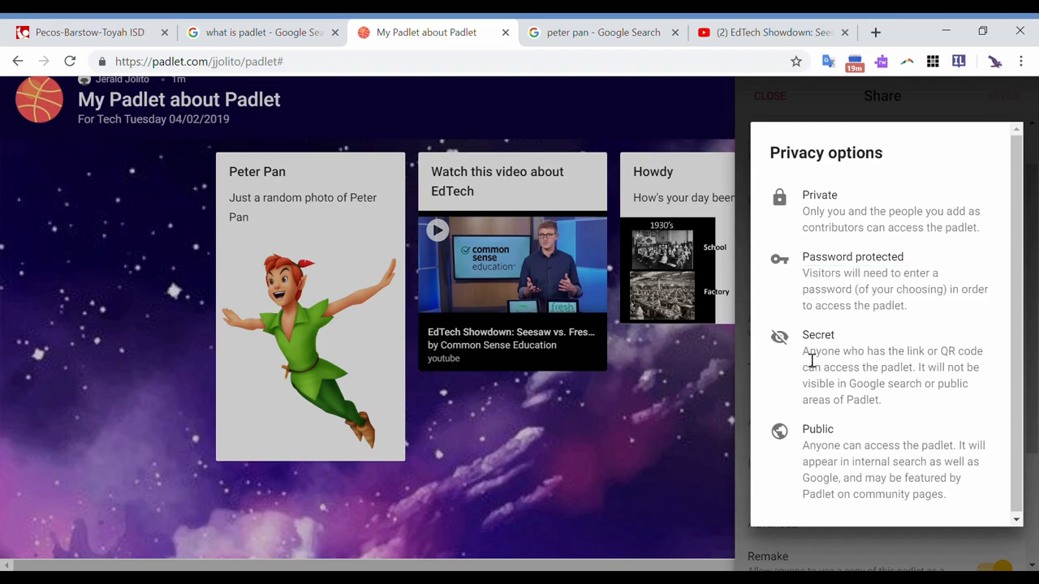
left_click_drag(811, 360, 886, 406)
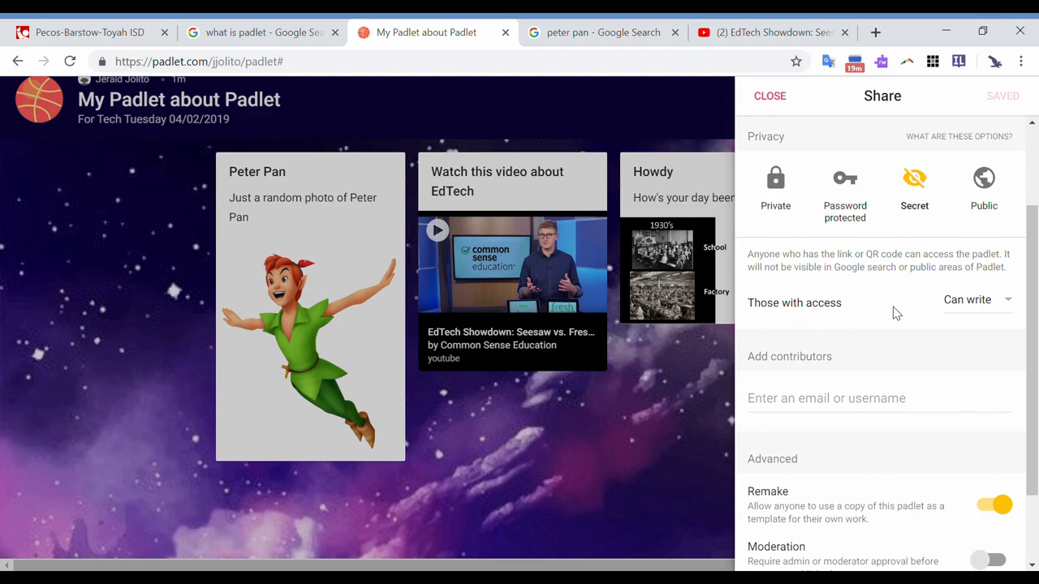
- Review the permission levels for those with access, keep Can write, and look at where contributors are added
left_click(974, 309)
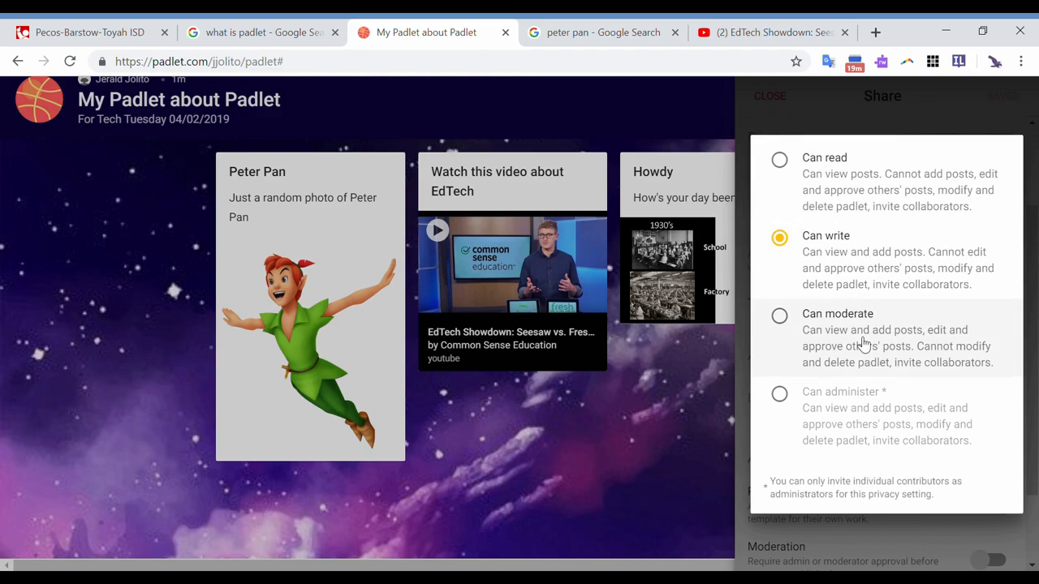
left_click(866, 294)
scroll(867, 297, "down", 1)
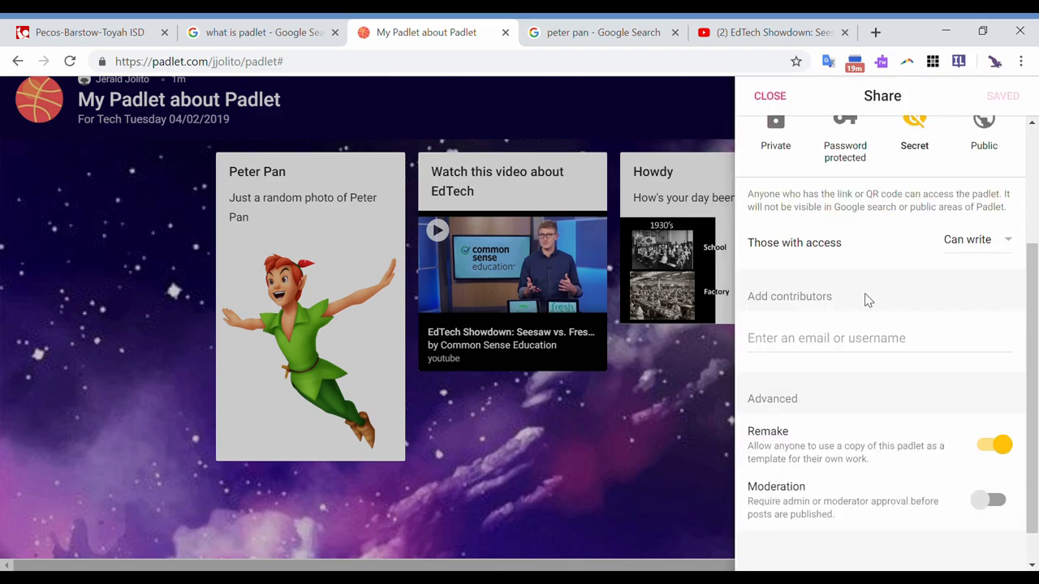
left_click(808, 341)
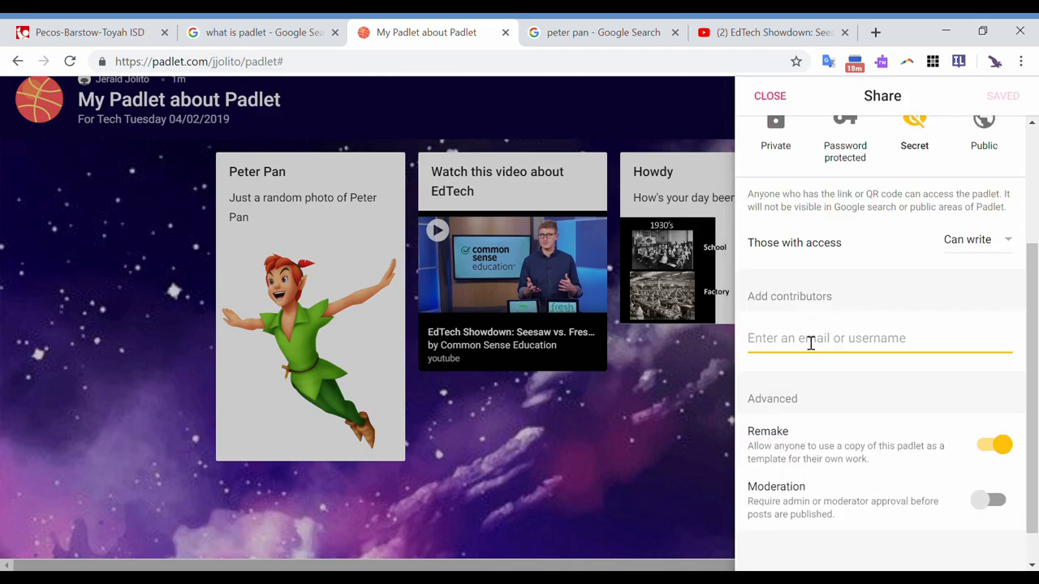
scroll(914, 437, "up", 3)
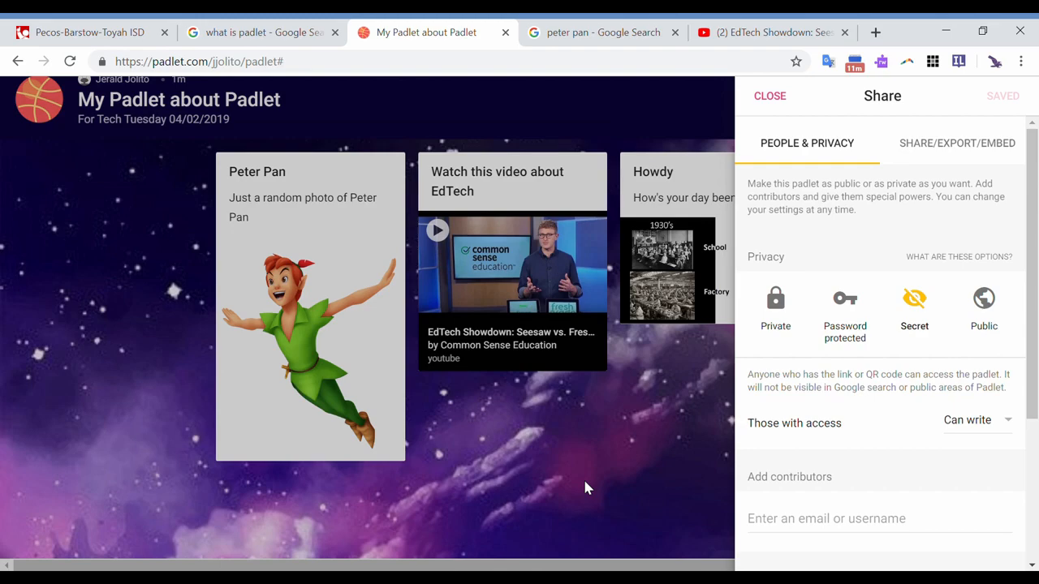
- Copy the padlet's full embed code for a blog or website and return to the sharing options
left_click(960, 149)
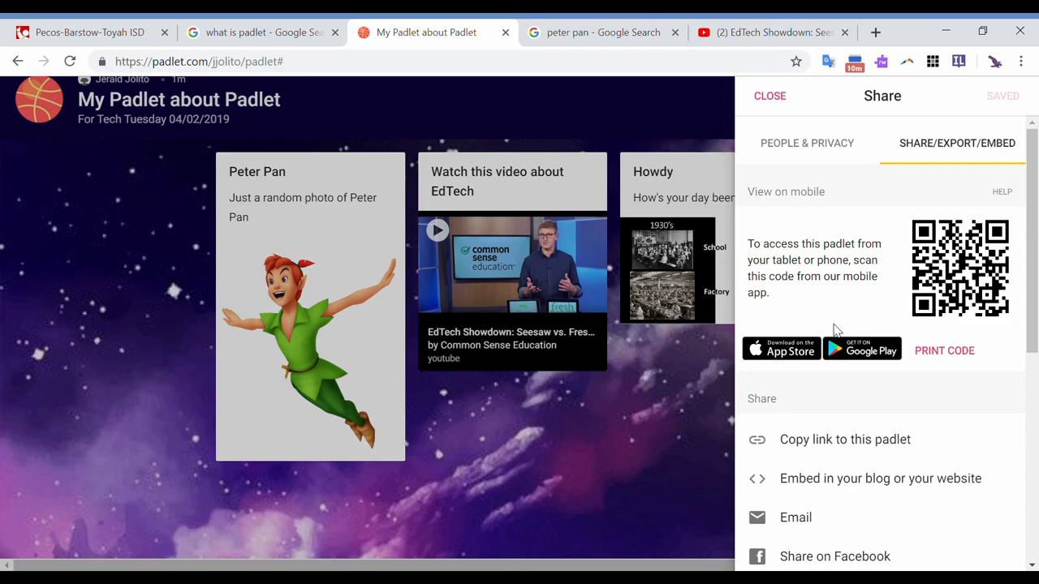
scroll(836, 329, "down", 1)
scroll(836, 331, "down", 1)
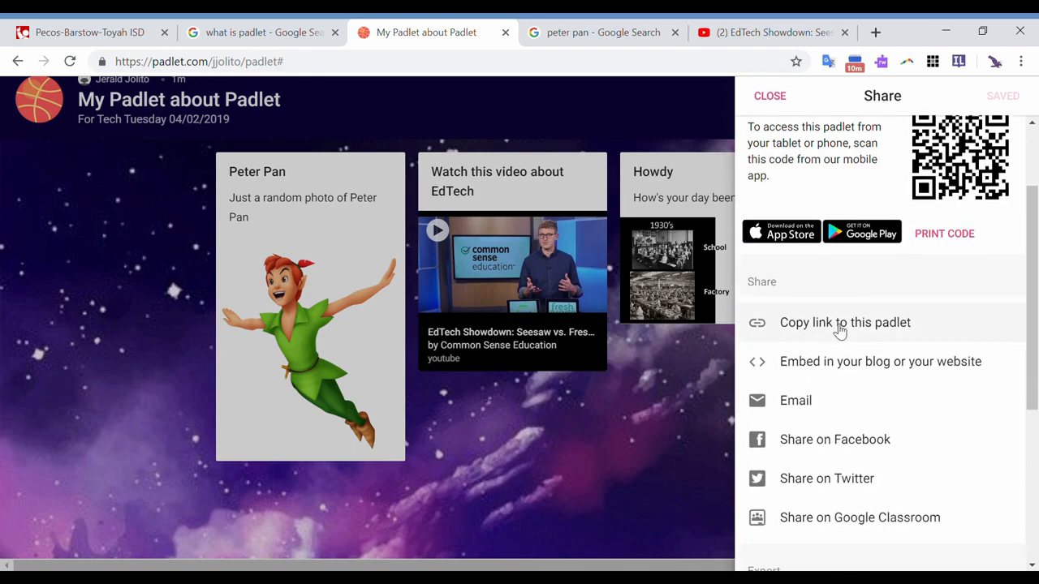
scroll(840, 331, "down", 1)
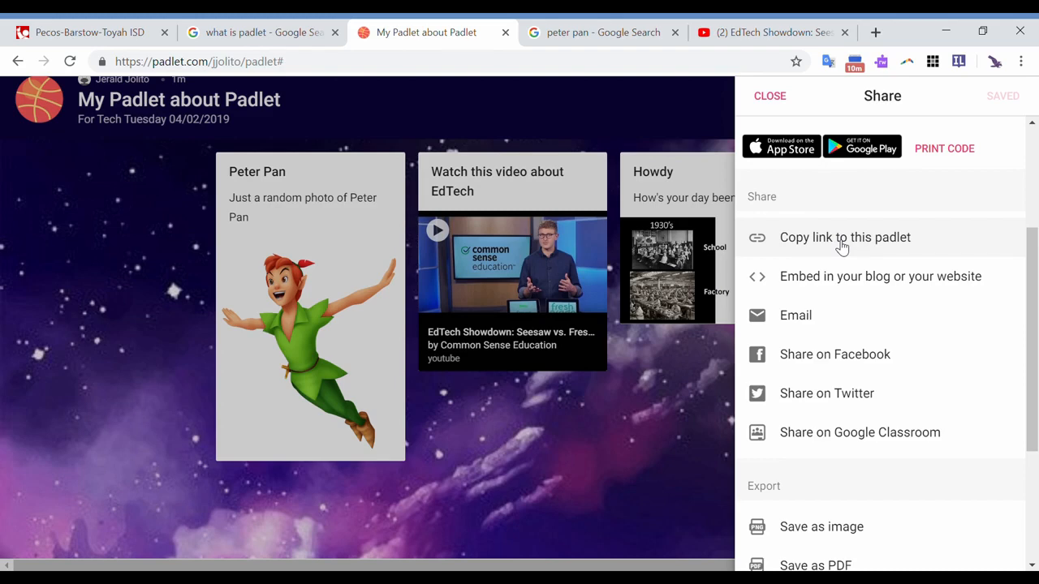
scroll(836, 259, "down", 1)
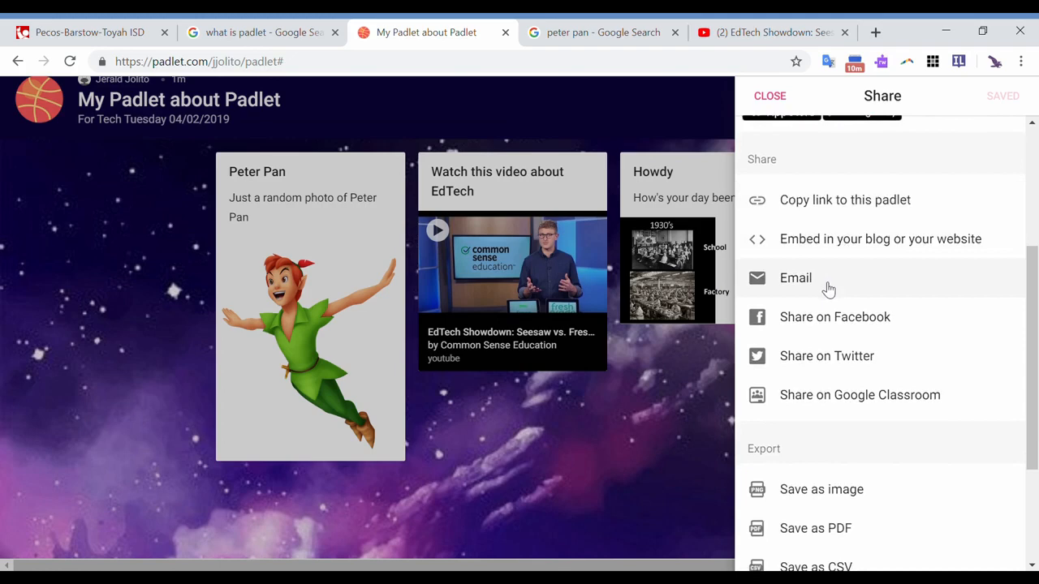
left_click(857, 250)
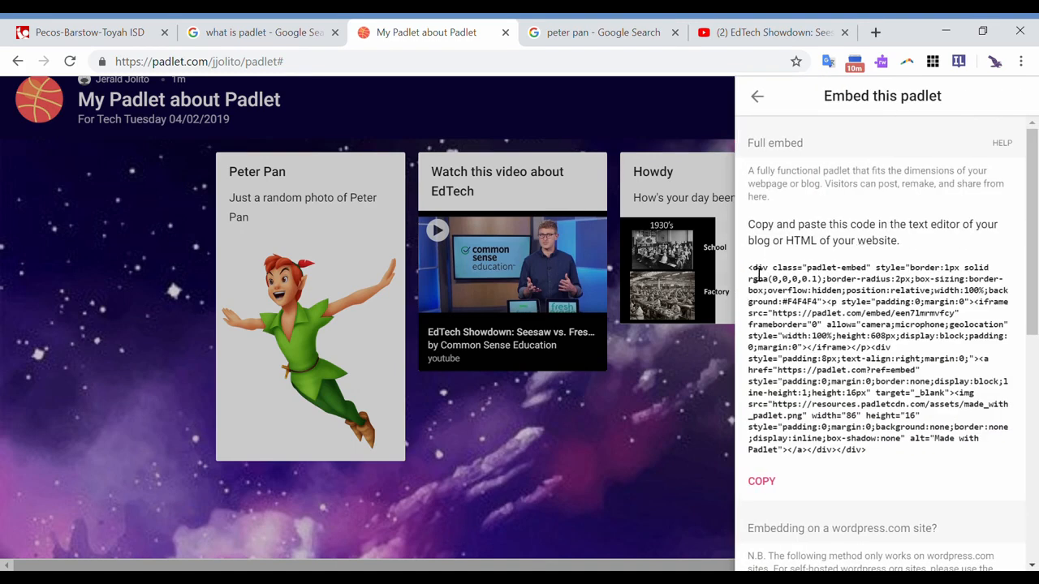
left_click_drag(748, 269, 916, 414)
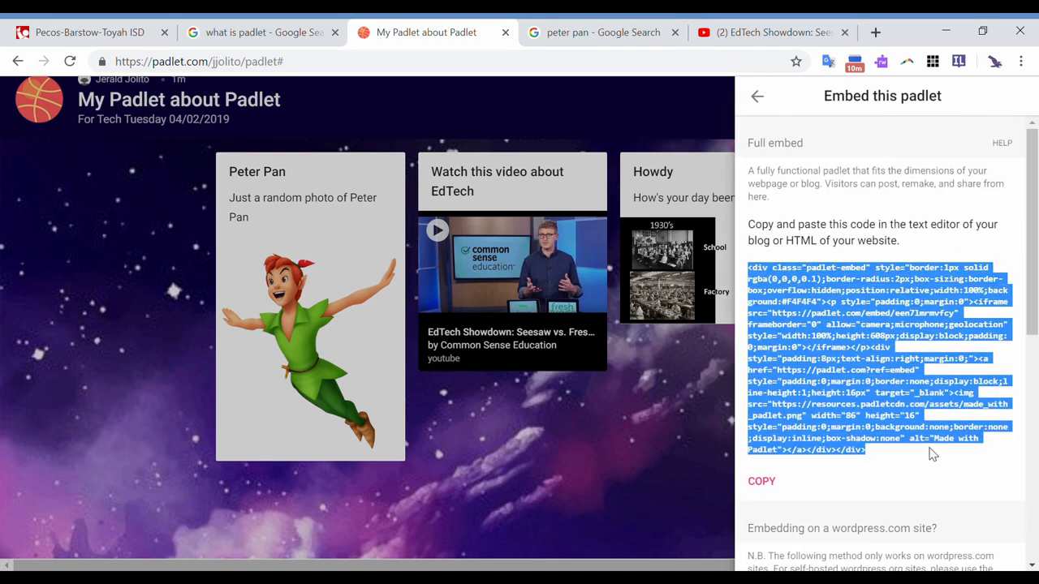
left_click(771, 486)
left_click(756, 96)
- Export the padlet as an image, view the result and close it
scroll(826, 293, "down", 1)
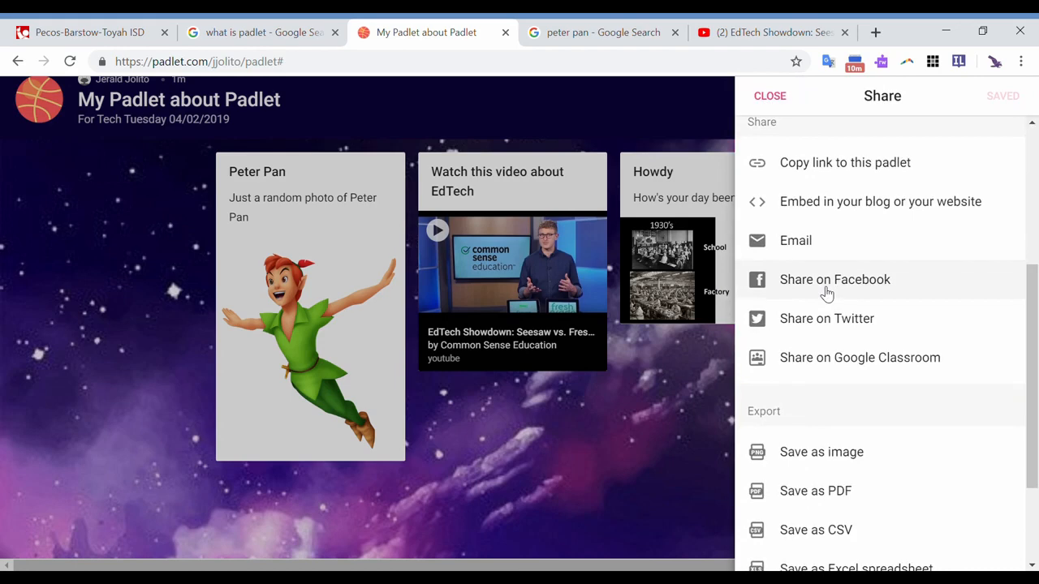
scroll(826, 292, "down", 2)
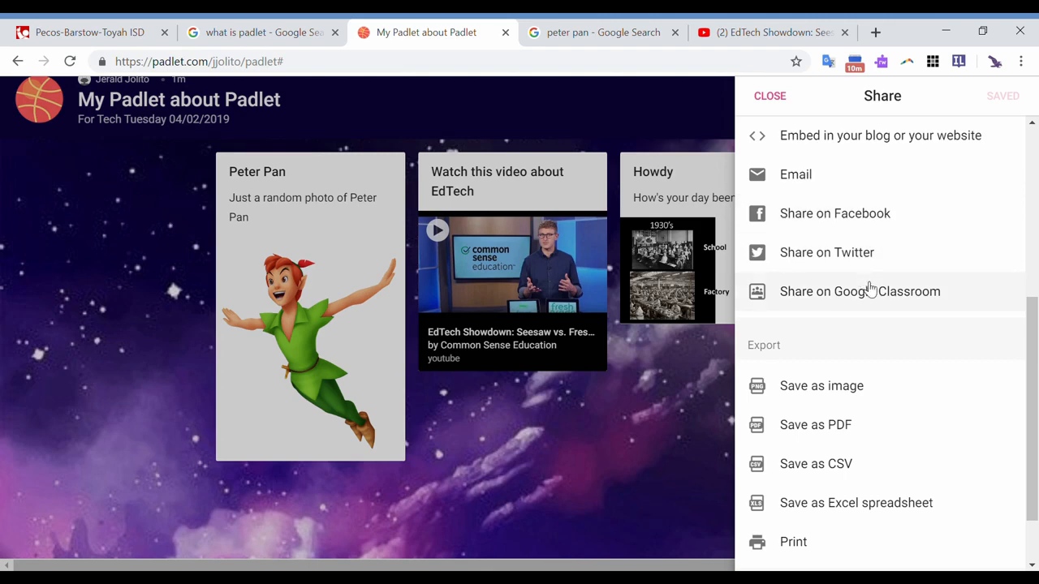
scroll(869, 288, "down", 1)
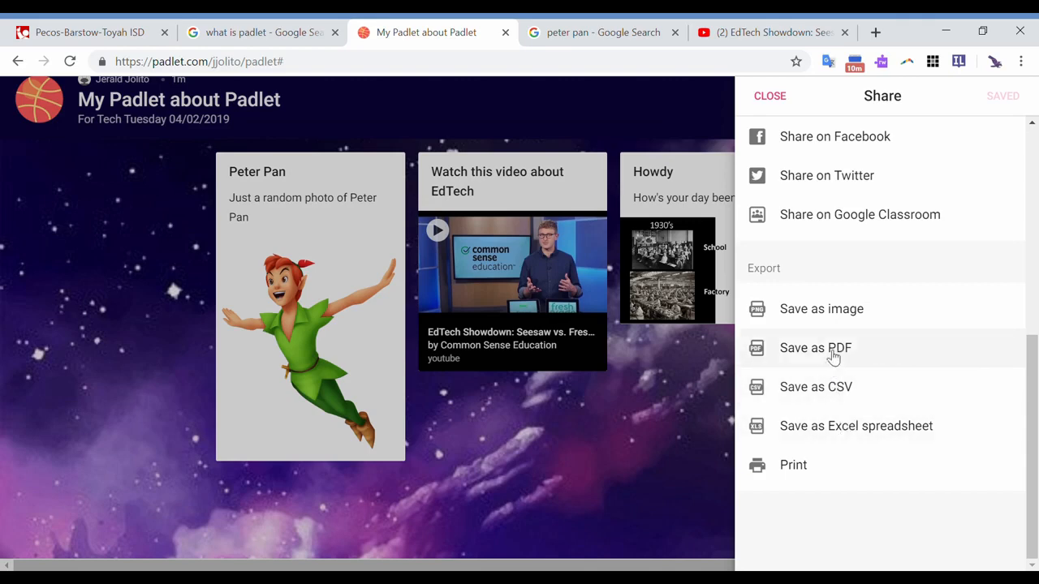
left_click(850, 310)
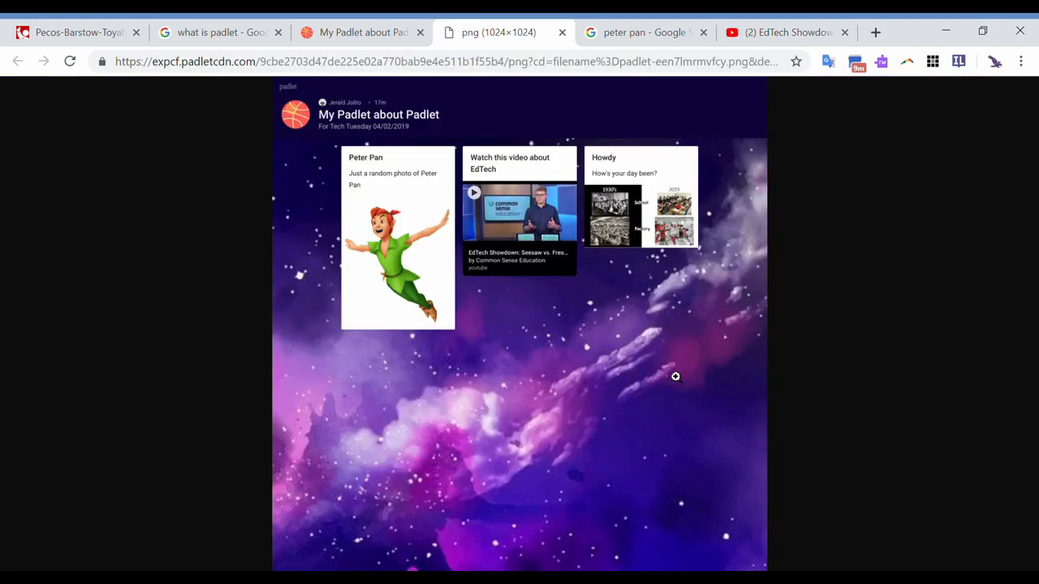
left_click(561, 33)
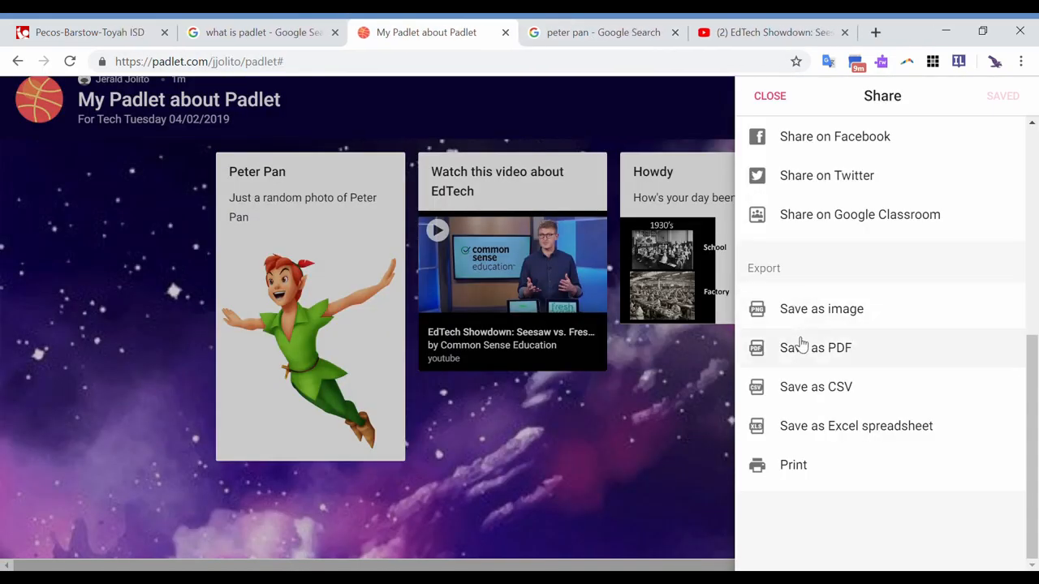
- Export the padlet as a Letter-size portrait PDF after trying A4 and Legal, look through it and close it
left_click(799, 344)
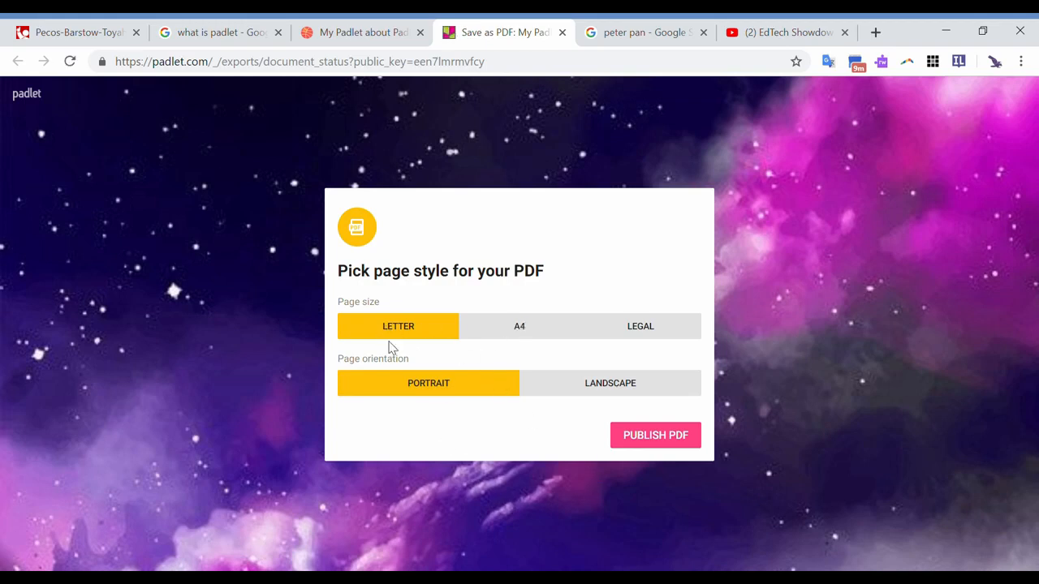
left_click(533, 326)
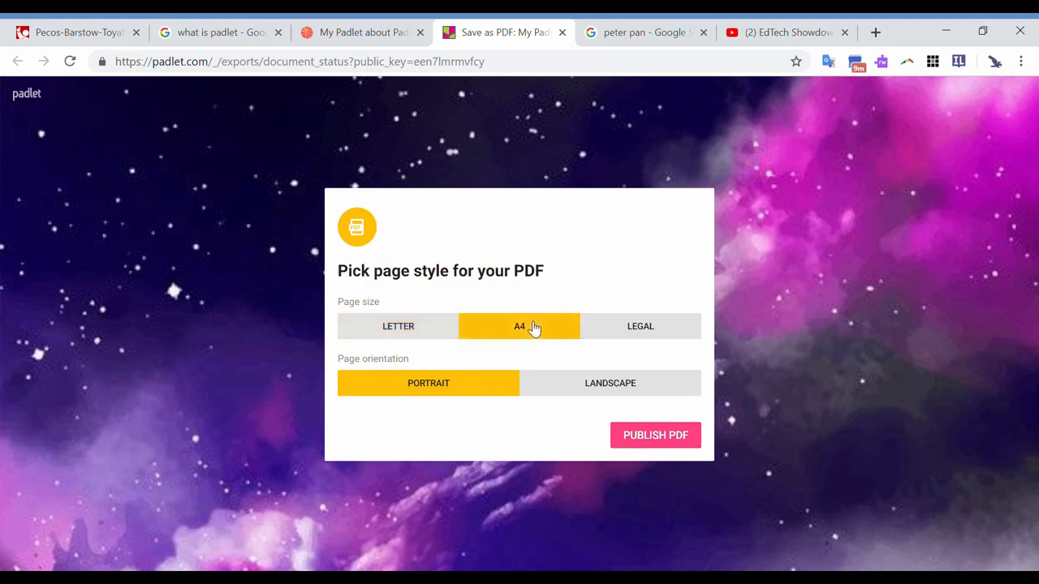
left_click(660, 327)
left_click(419, 332)
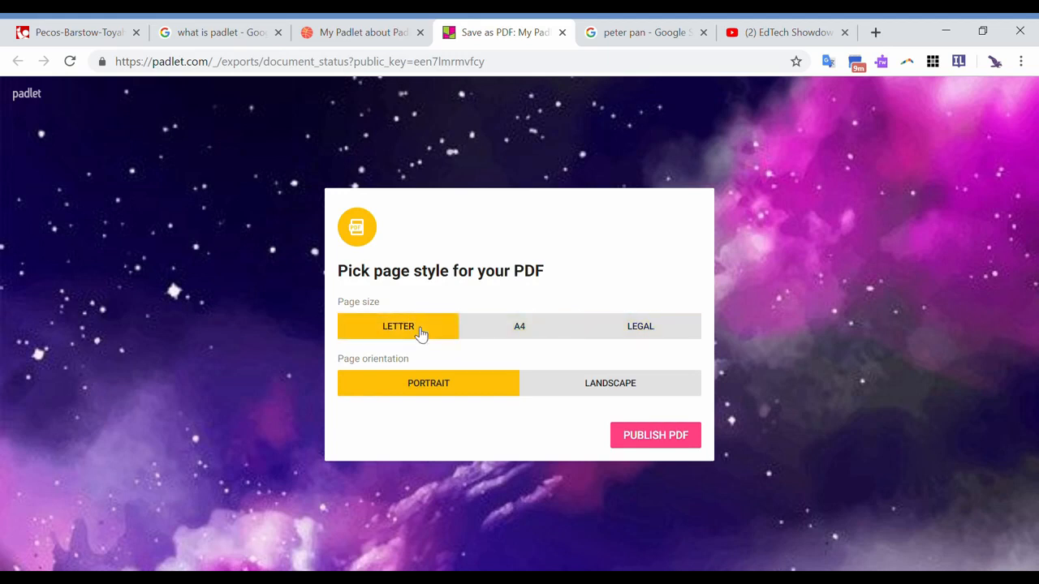
left_click(639, 437)
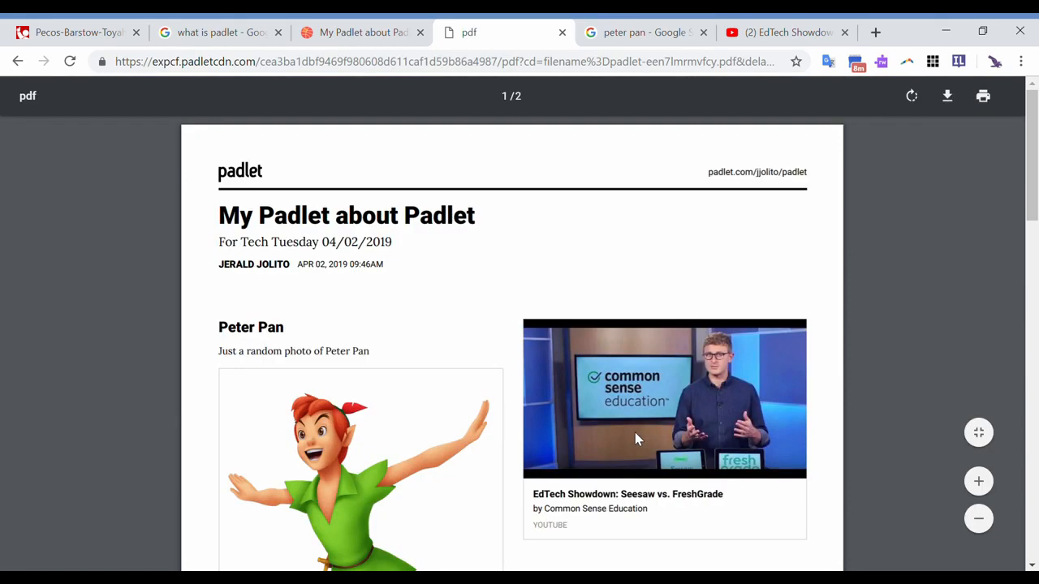
scroll(634, 439, "down", 4)
scroll(637, 439, "up", 2)
left_click(561, 33)
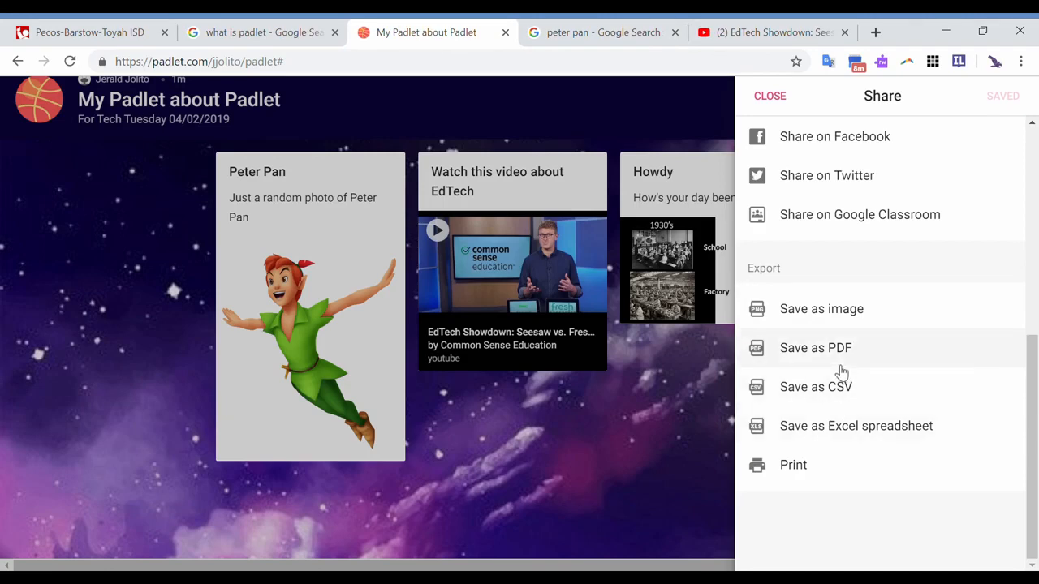
- Export the padlet as an Excel spreadsheet and open the downloaded file
left_click(846, 438)
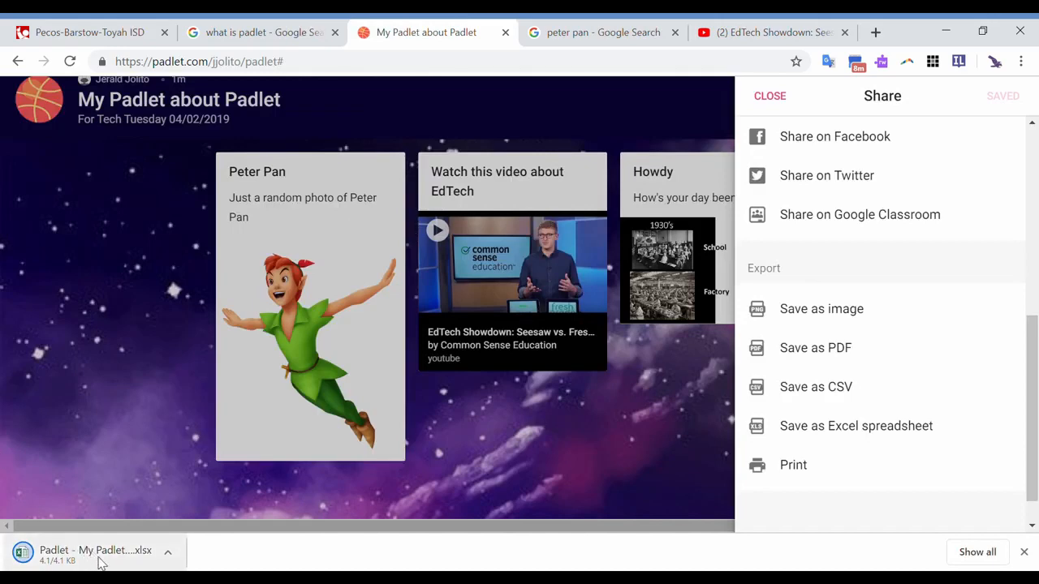
left_click(124, 559)
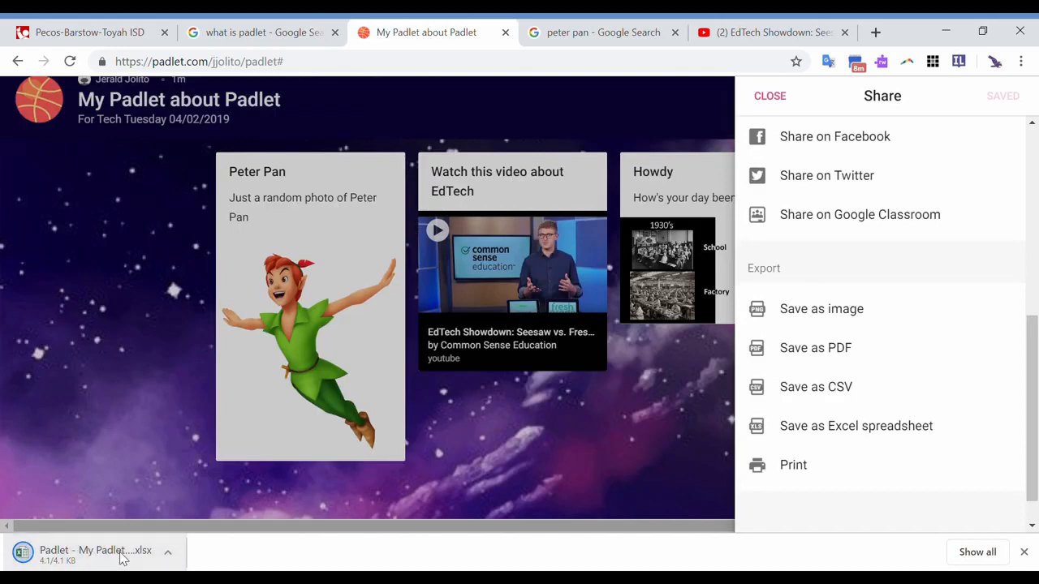